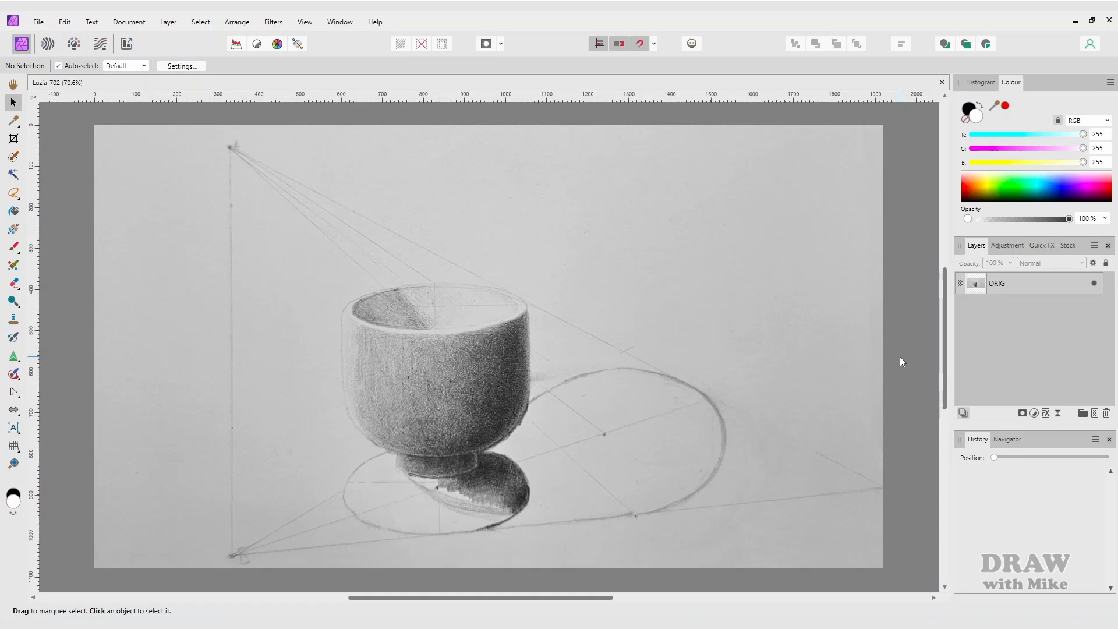
- Convert the document to Grey/8 with the Greyscale D50 profile and display its histogram
{"action": "left_click", "coordinate": [123, 23]}
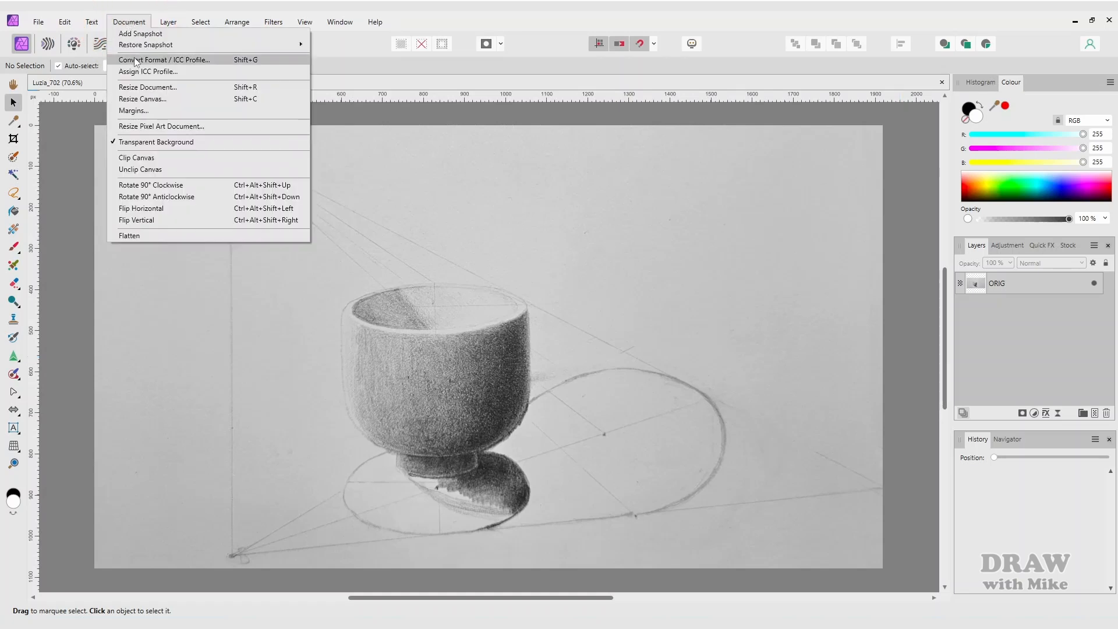
{"action": "left_click", "coordinate": [135, 60]}
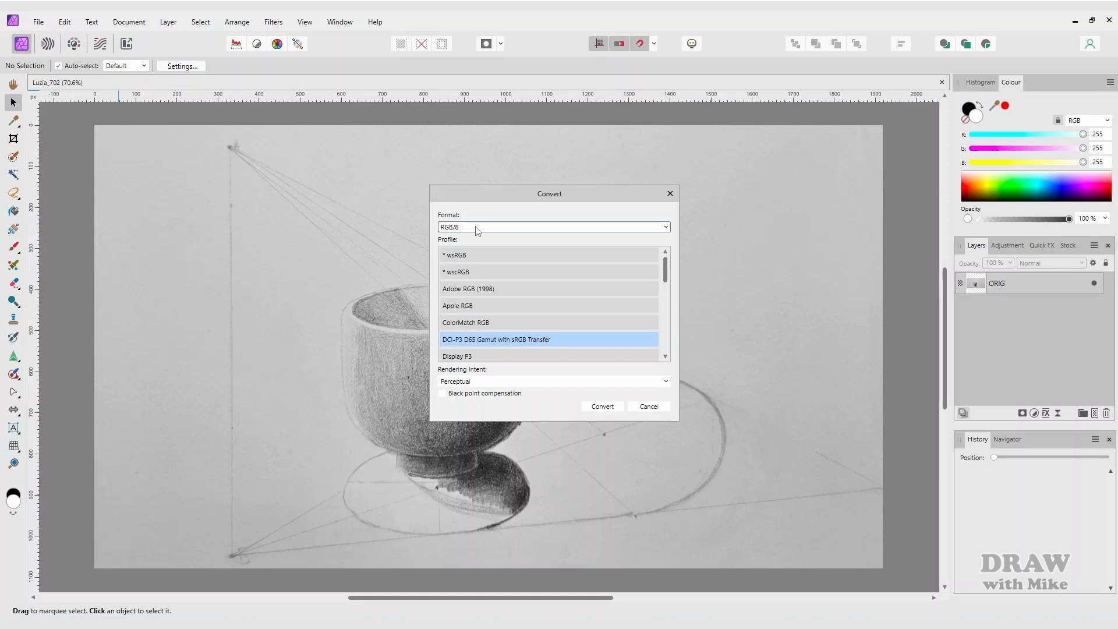
{"action": "left_click", "coordinate": [475, 227]}
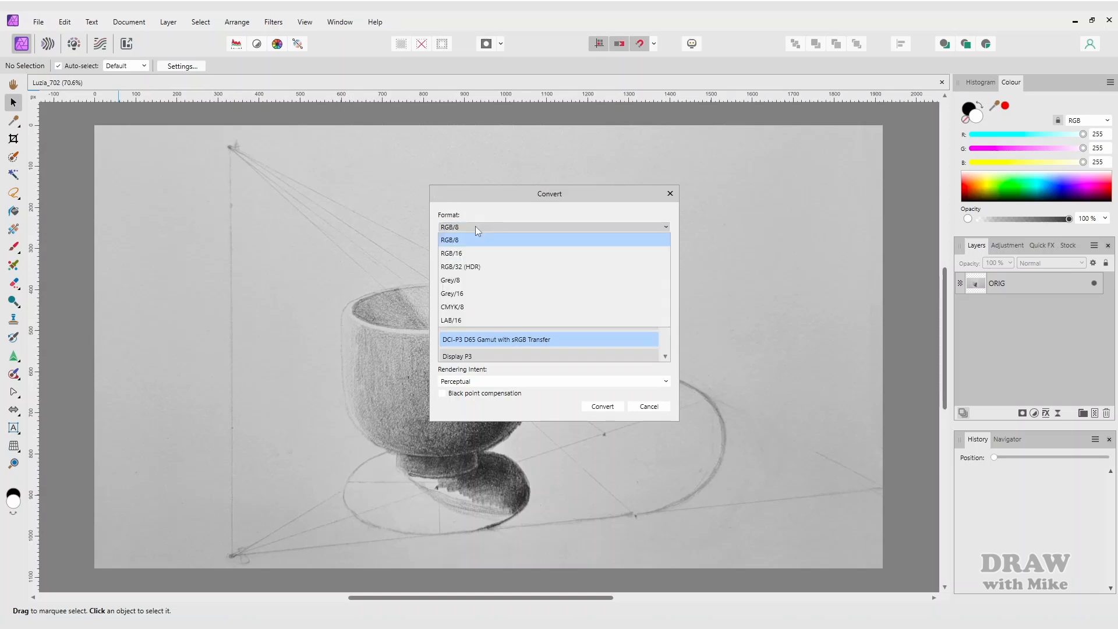
{"action": "left_click", "coordinate": [470, 282]}
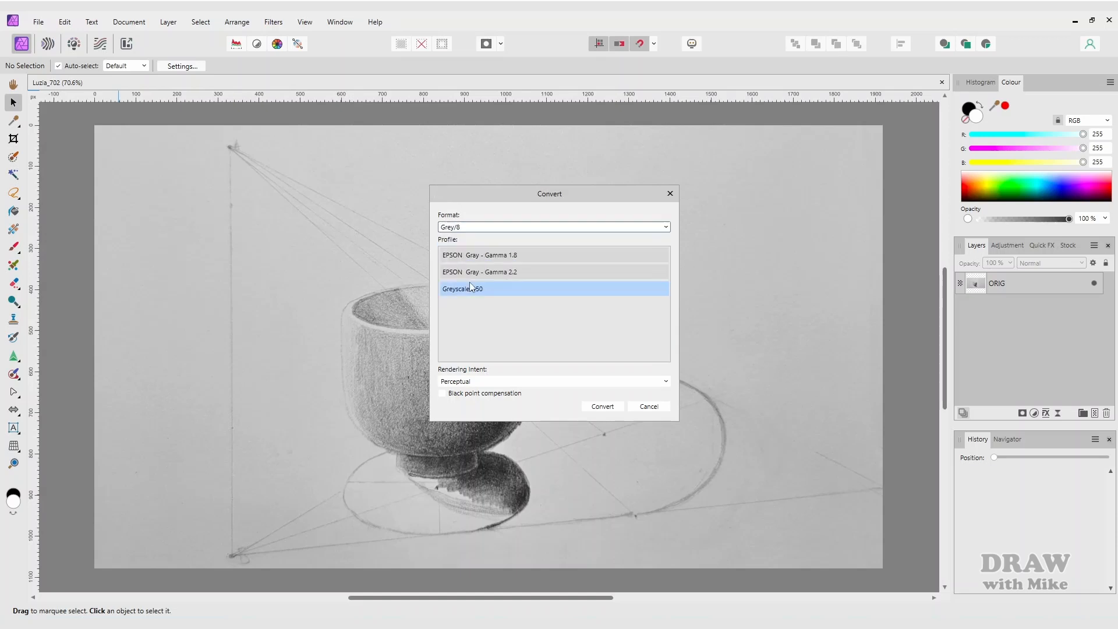
{"action": "left_click", "coordinate": [603, 407]}
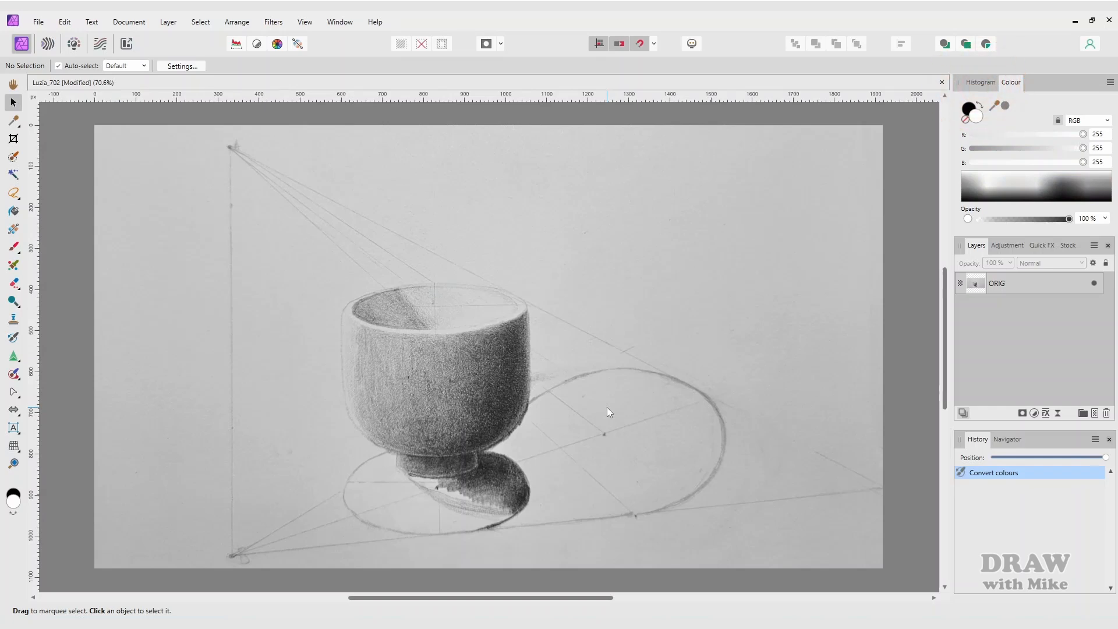
{"action": "left_click", "coordinate": [981, 83]}
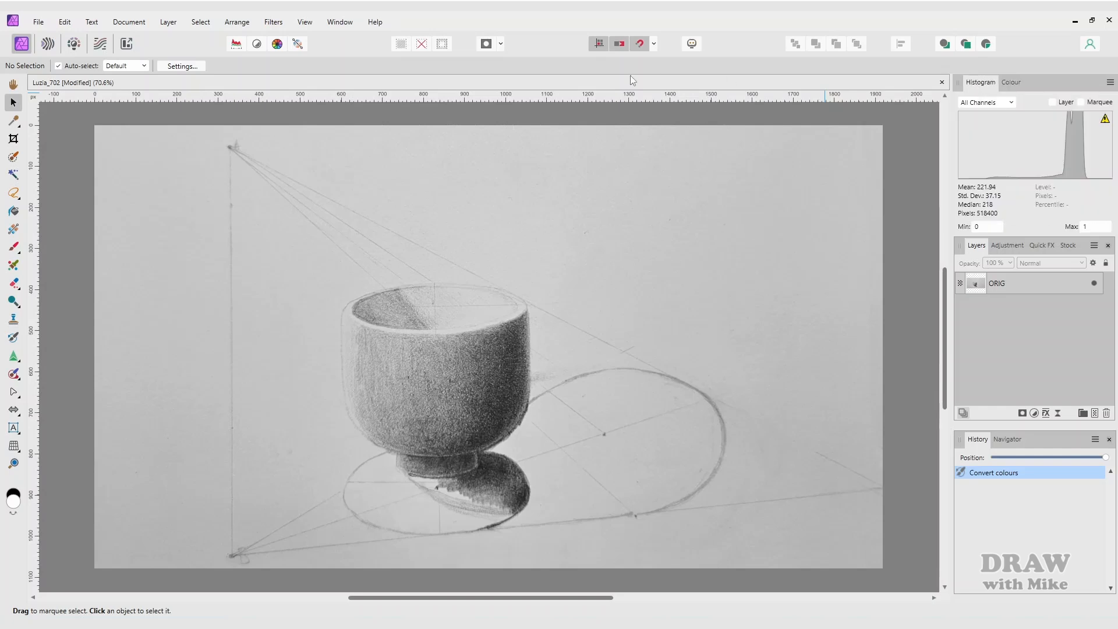
{"action": "left_click", "coordinate": [336, 24]}
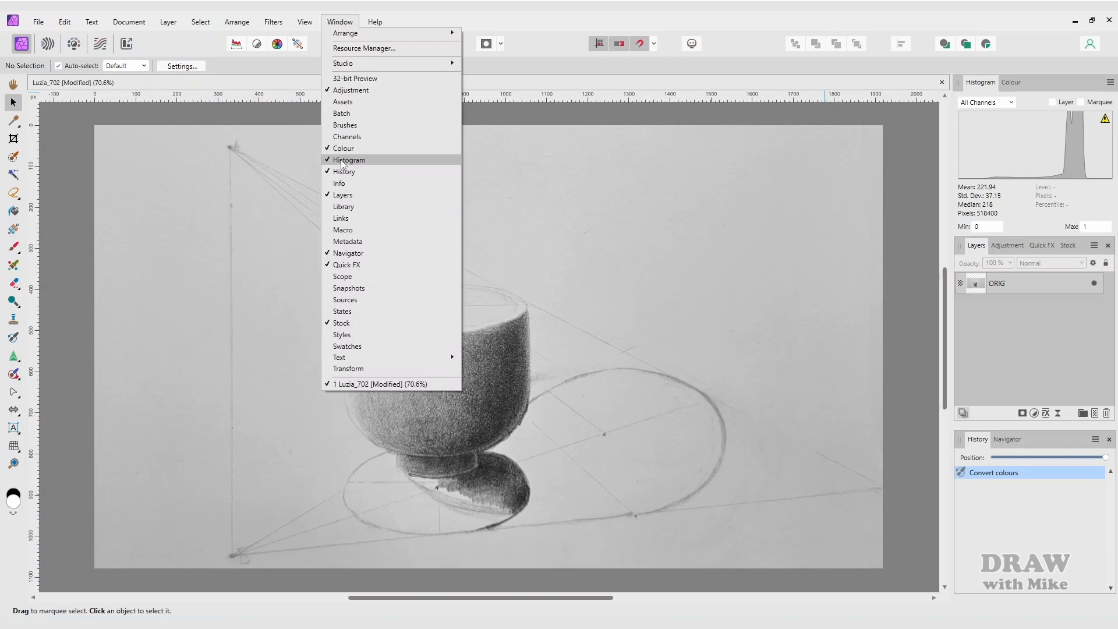
{"action": "left_click", "coordinate": [578, 92]}
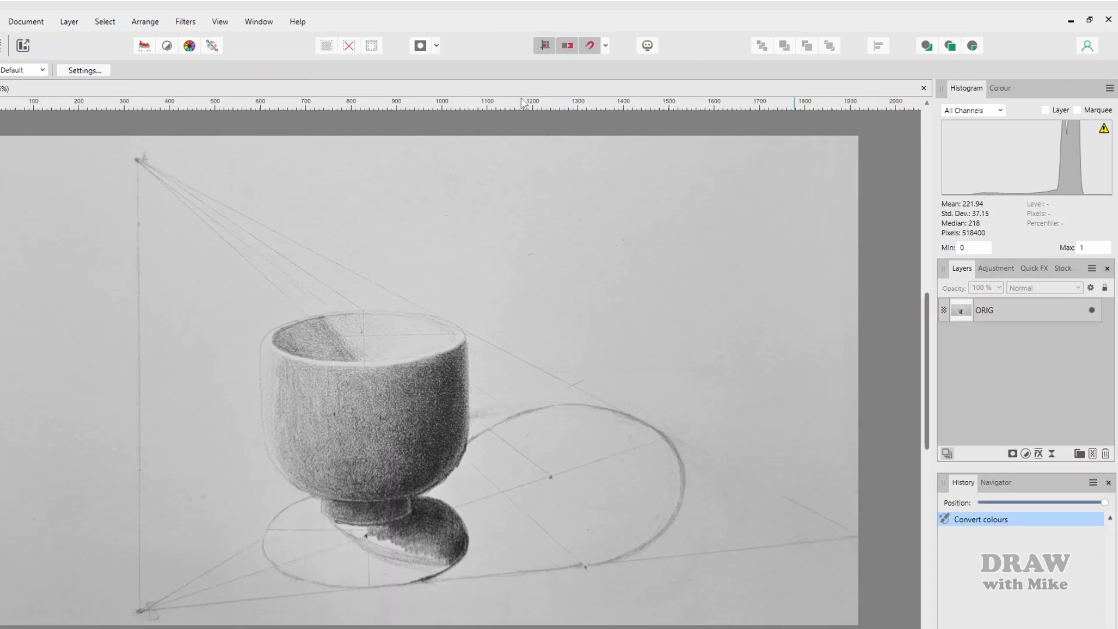
- Duplicate the ORIG layer, name the copy AUTO, and apply Auto Contrast to it
{"action": "left_click", "coordinate": [982, 315]}
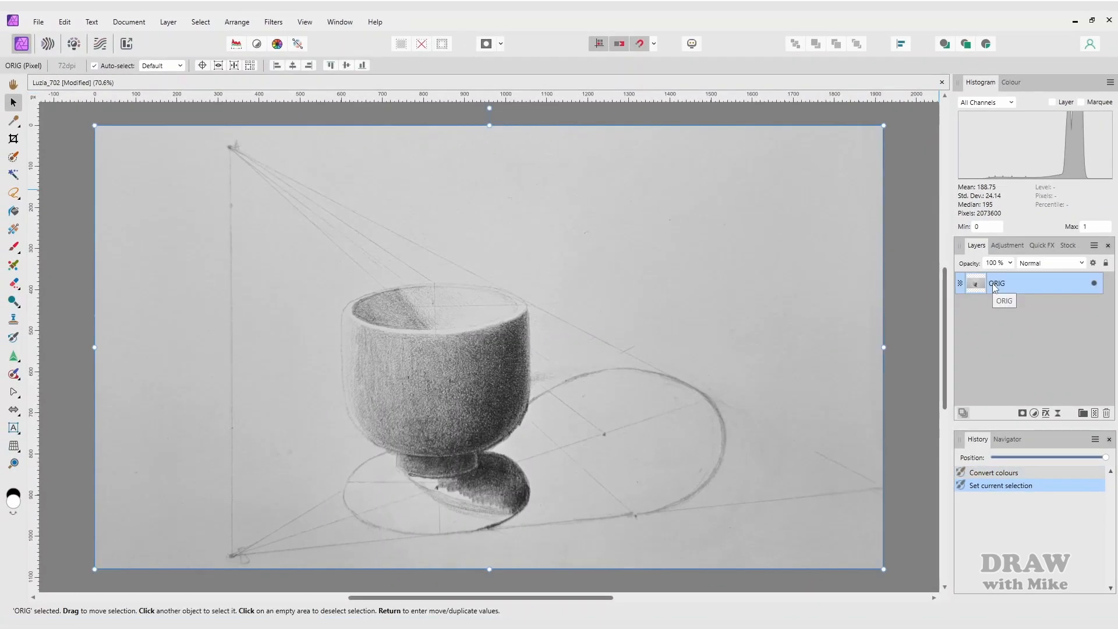
{"action": "key", "text": "ctrl+j"}
{"action": "double_click", "coordinate": [995, 285]}
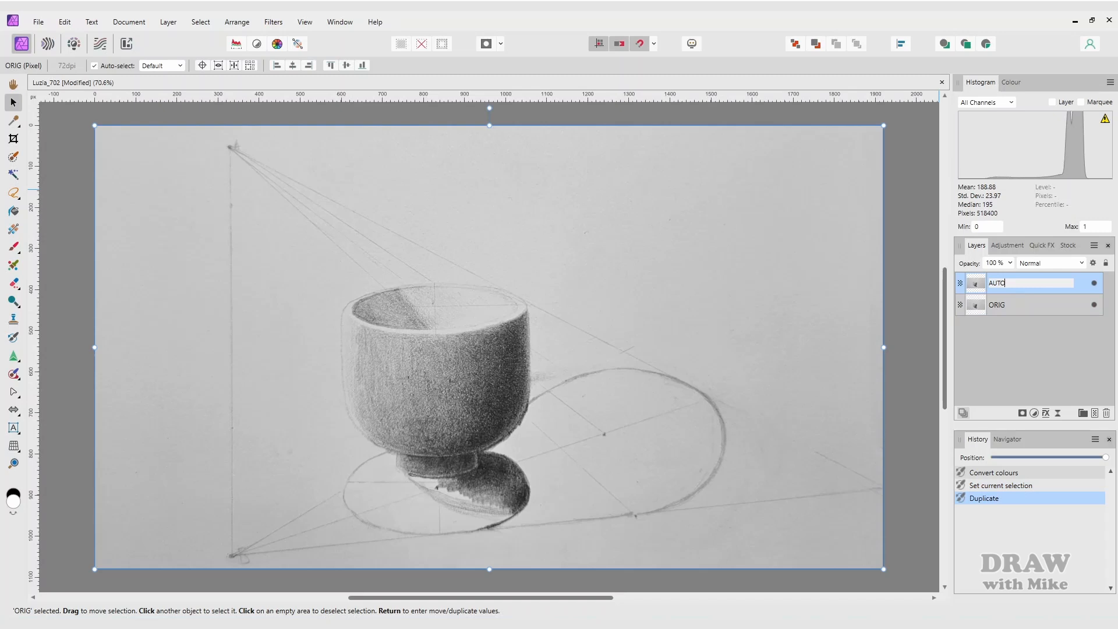
{"action": "type", "text": "AUTO"}
{"action": "key", "text": "Return"}
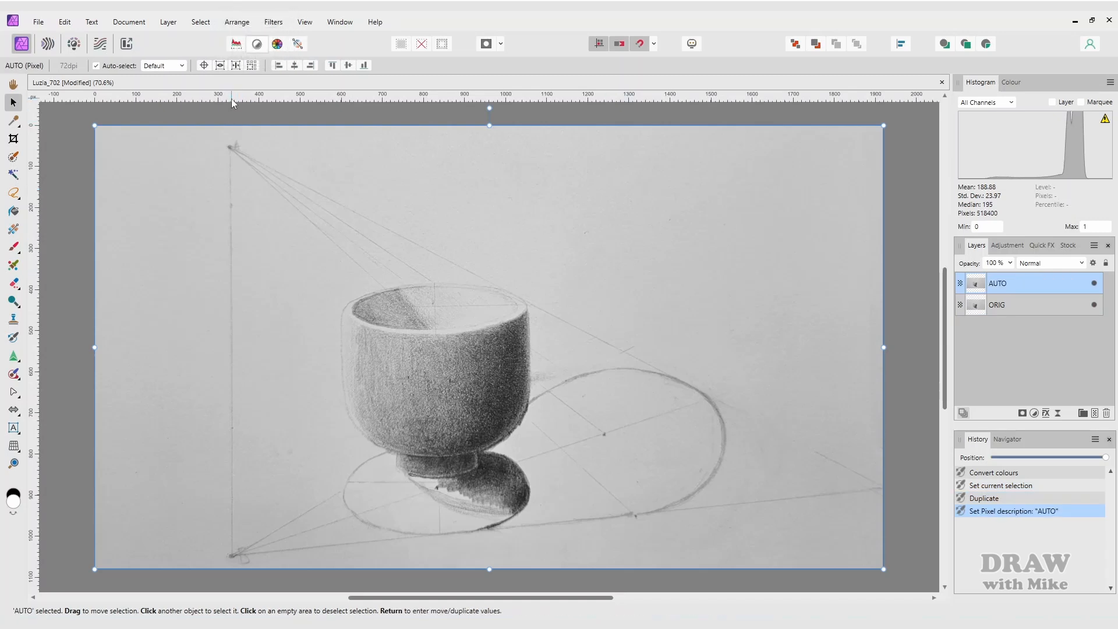
{"action": "left_click", "coordinate": [257, 46]}
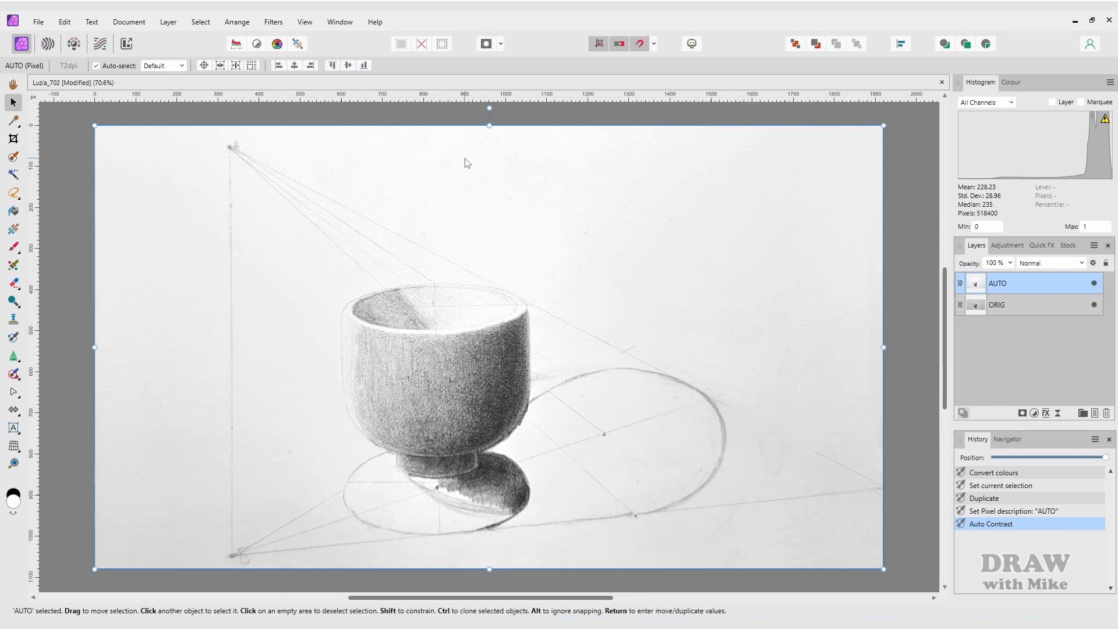
- Compare AUTO against ORIG by toggling visibility, then leave ORIG hidden with AUTO selected
{"action": "left_click", "coordinate": [992, 306]}
{"action": "left_click", "coordinate": [1096, 305]}
{"action": "left_click", "coordinate": [1095, 302]}
{"action": "left_click", "coordinate": [1094, 284]}
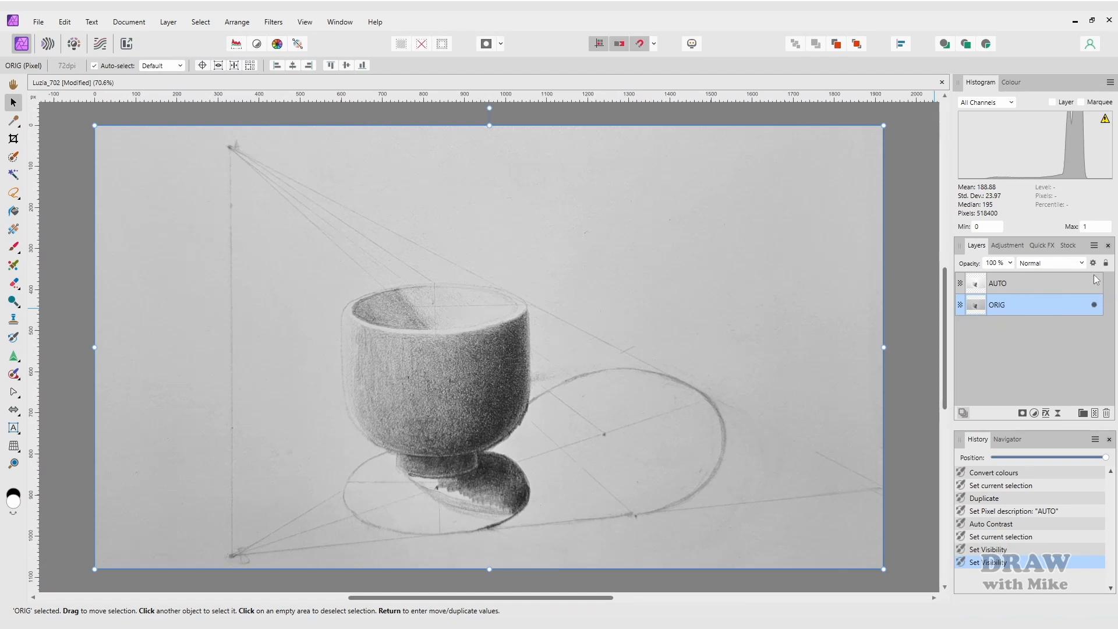
{"action": "left_click", "coordinate": [1095, 283]}
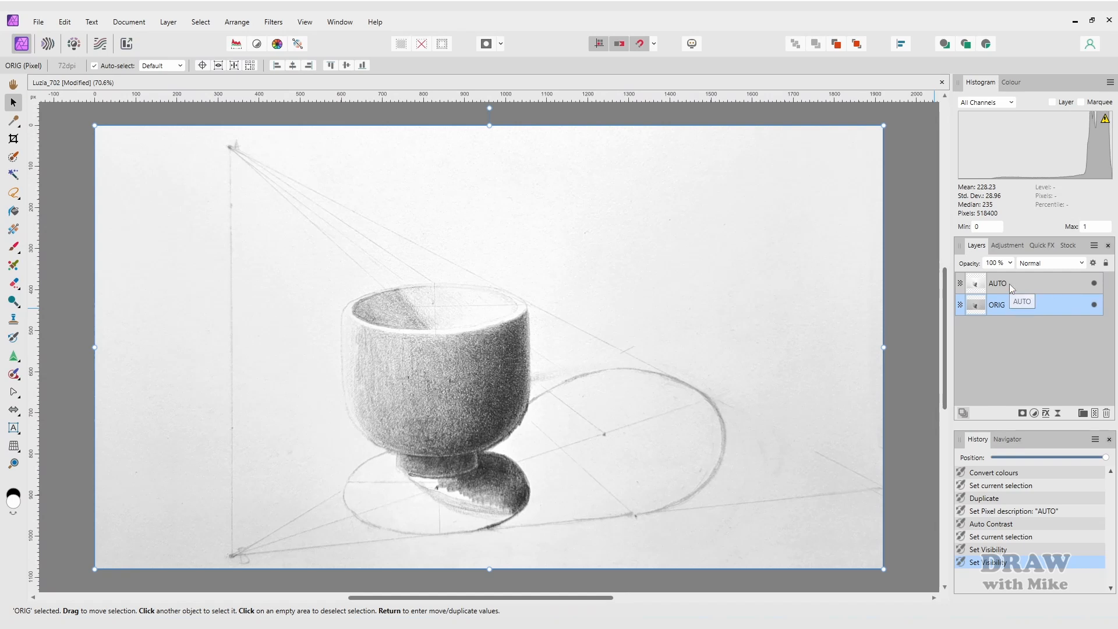
{"action": "left_click", "coordinate": [1011, 289]}
{"action": "left_click", "coordinate": [1094, 305]}
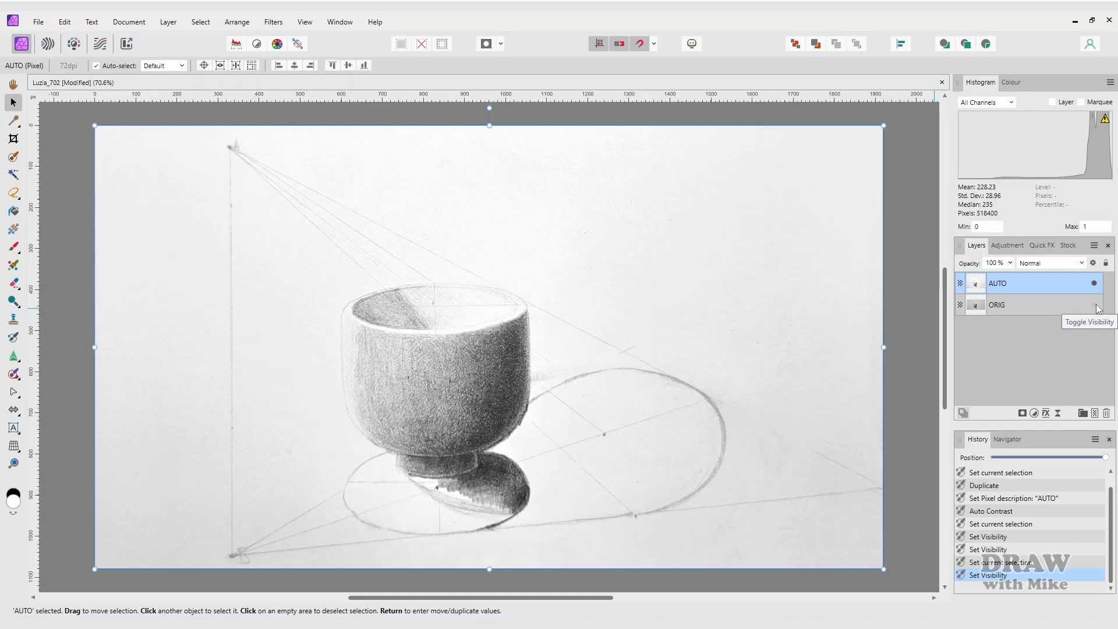
- Add a Levels adjustment to AUTO with white level 95% and black level 15%
{"action": "key", "text": "ctrl+l"}
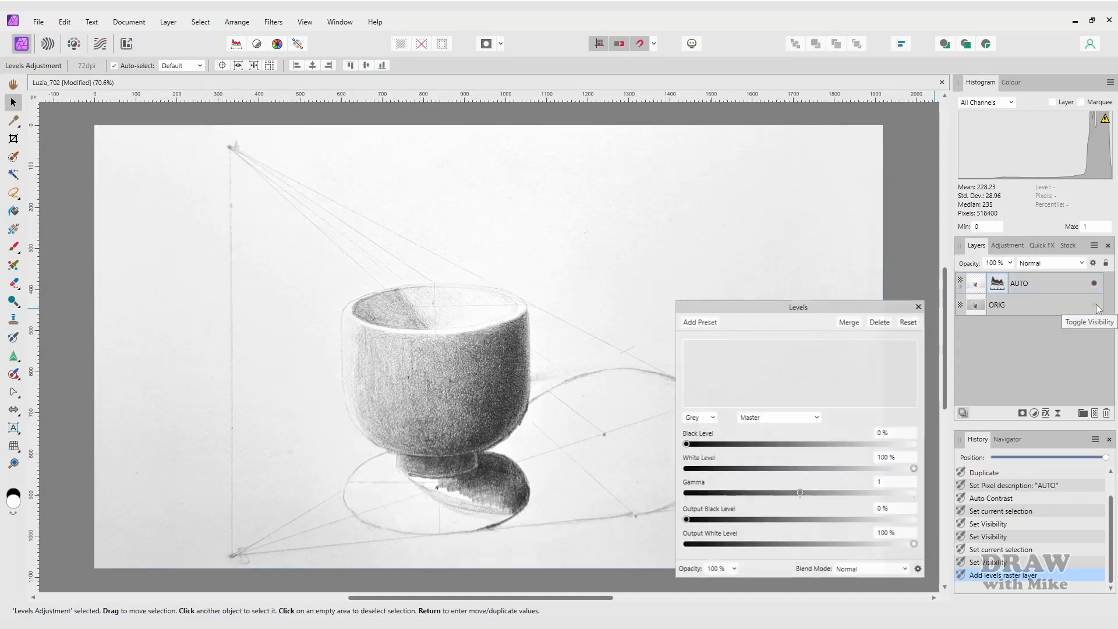
{"action": "left_click_drag", "start_coordinate": [914, 469], "coordinate": [875, 469]}
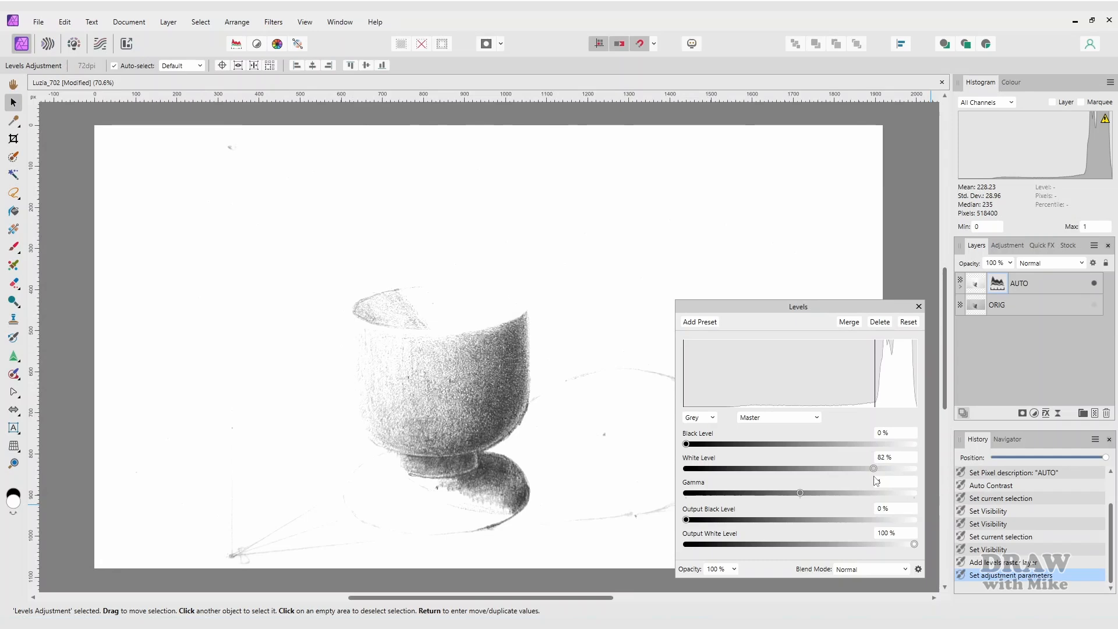
{"action": "left_click_drag", "start_coordinate": [873, 475], "coordinate": [922, 470]}
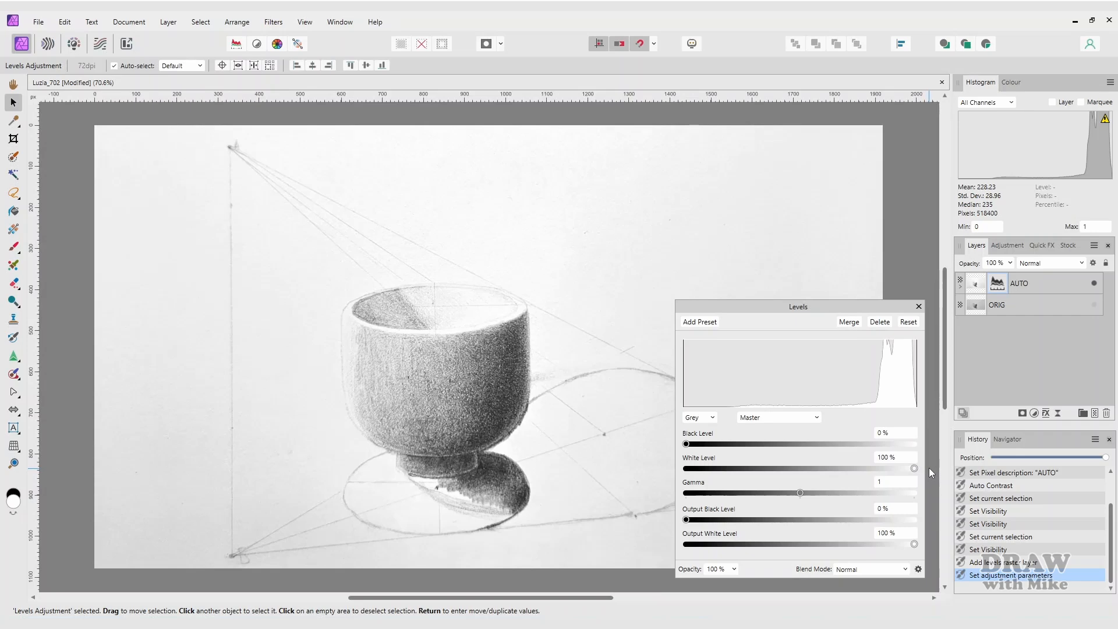
{"action": "mouse_move", "coordinate": [914, 468]}
{"action": "left_mouse_down"}
{"action": "mouse_move", "coordinate": [894, 473]}
{"action": "mouse_move", "coordinate": [903, 473]}
{"action": "left_mouse_up"}
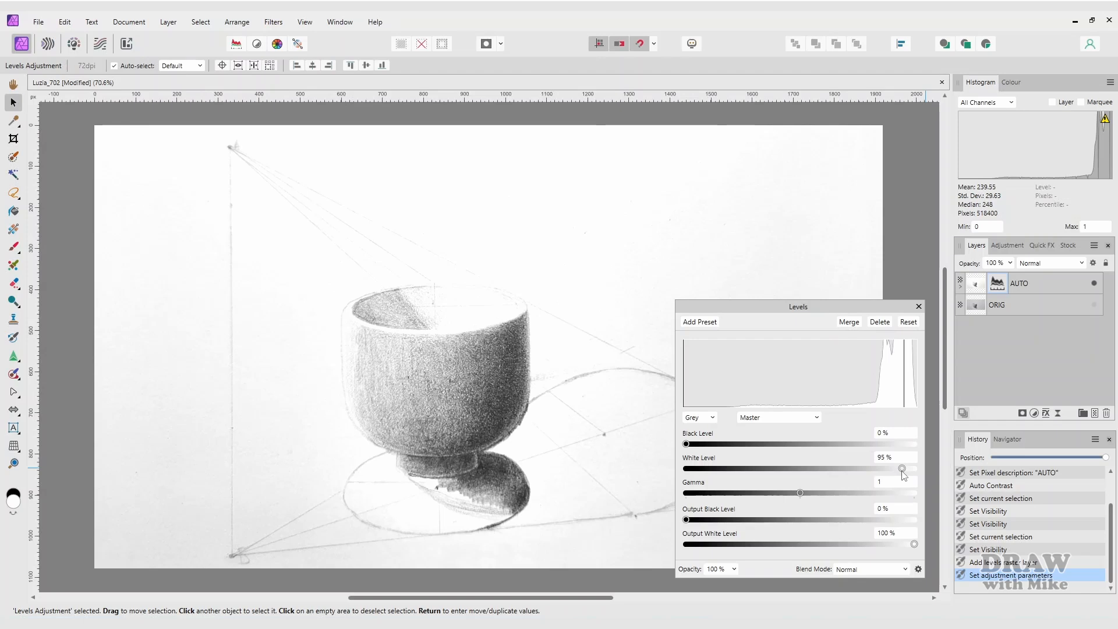
{"action": "mouse_move", "coordinate": [686, 443]}
{"action": "left_mouse_down"}
{"action": "mouse_move", "coordinate": [761, 448]}
{"action": "mouse_move", "coordinate": [688, 446]}
{"action": "mouse_move", "coordinate": [746, 452]}
{"action": "mouse_move", "coordinate": [718, 448]}
{"action": "left_mouse_up"}
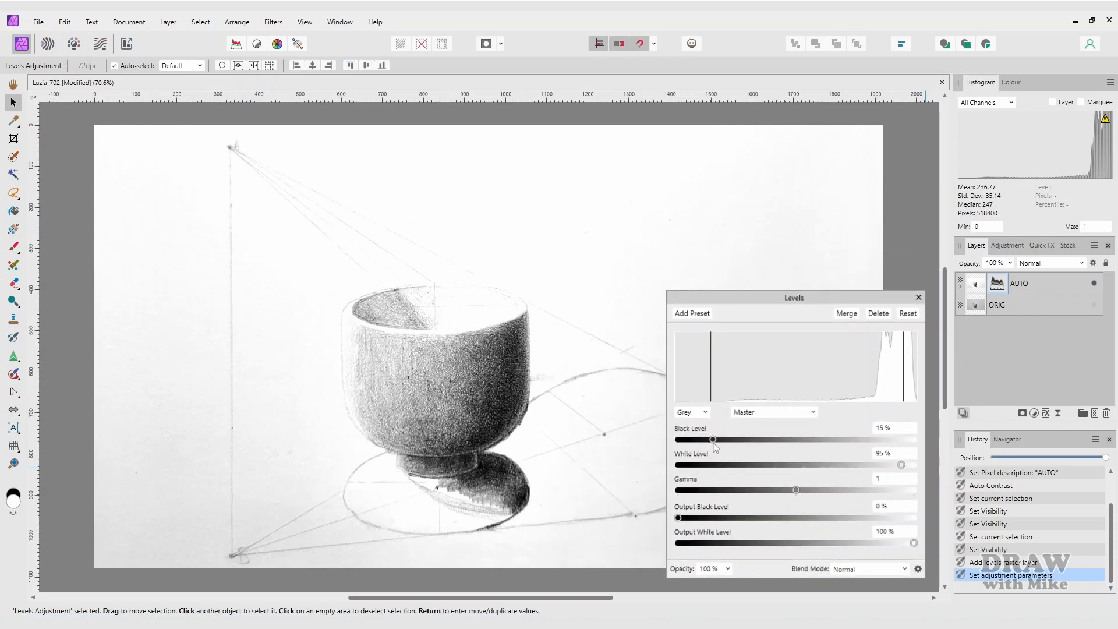
{"action": "left_click", "coordinate": [918, 306]}
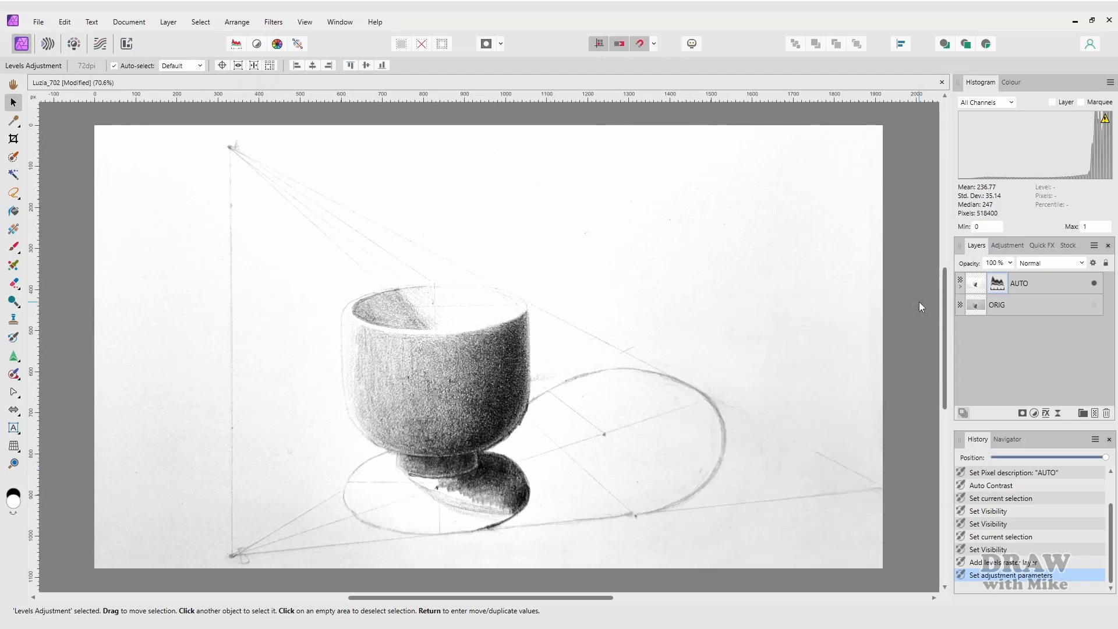
{"action": "left_click", "coordinate": [975, 289]}
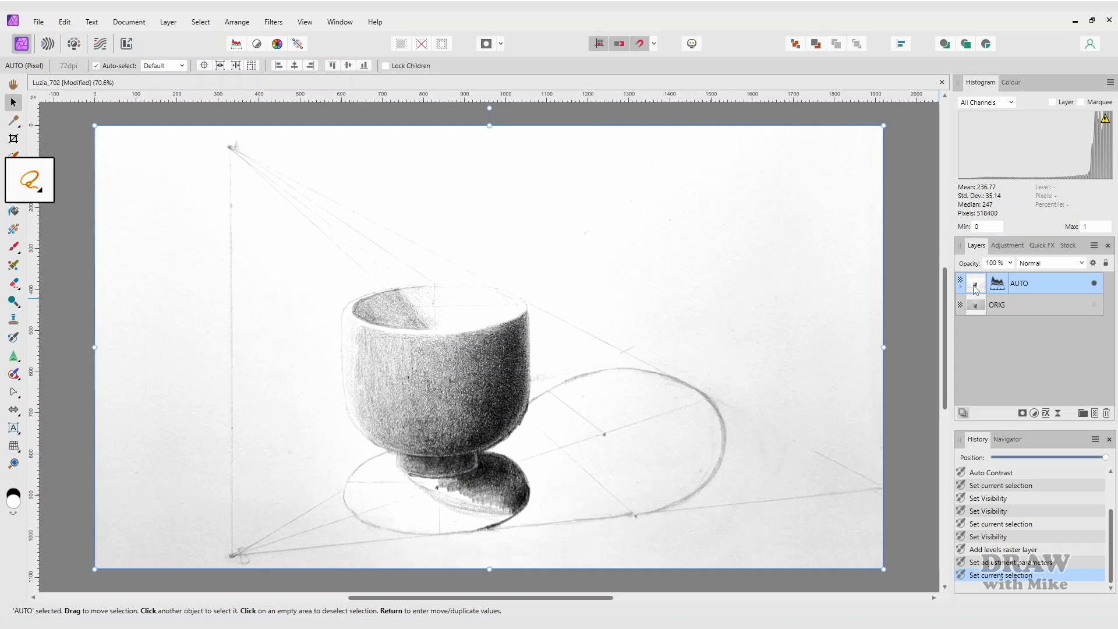
- Draw a polygonal triangle selection around the cup from apex to bottom-left to right corner
{"action": "key", "text": "l"}
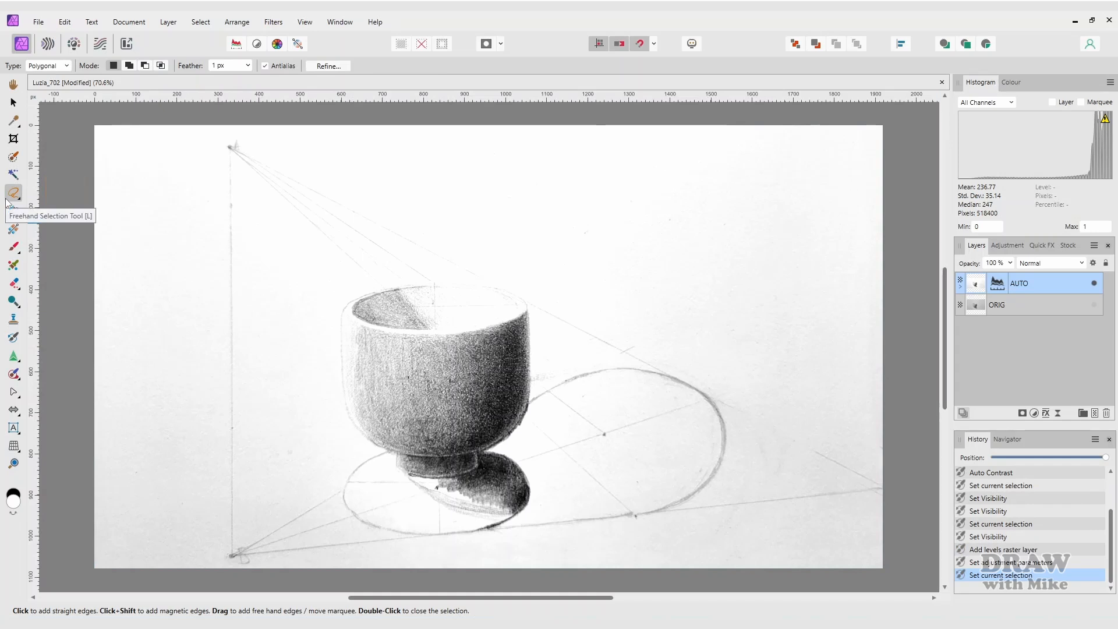
{"action": "left_click", "coordinate": [46, 65]}
{"action": "left_click", "coordinate": [41, 92]}
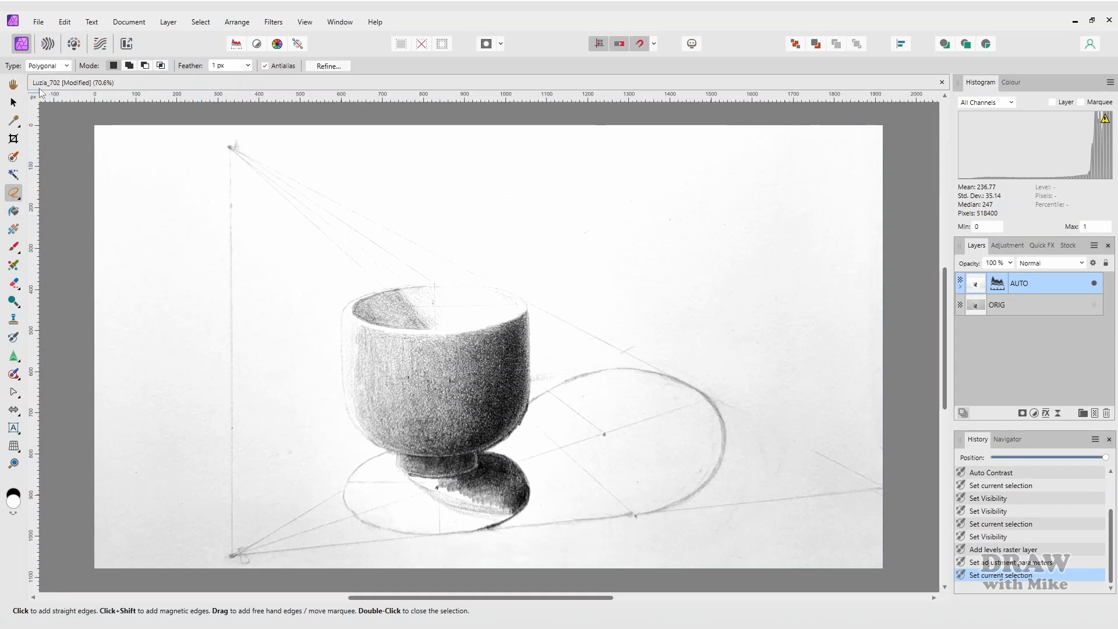
{"action": "left_click", "coordinate": [221, 136]}
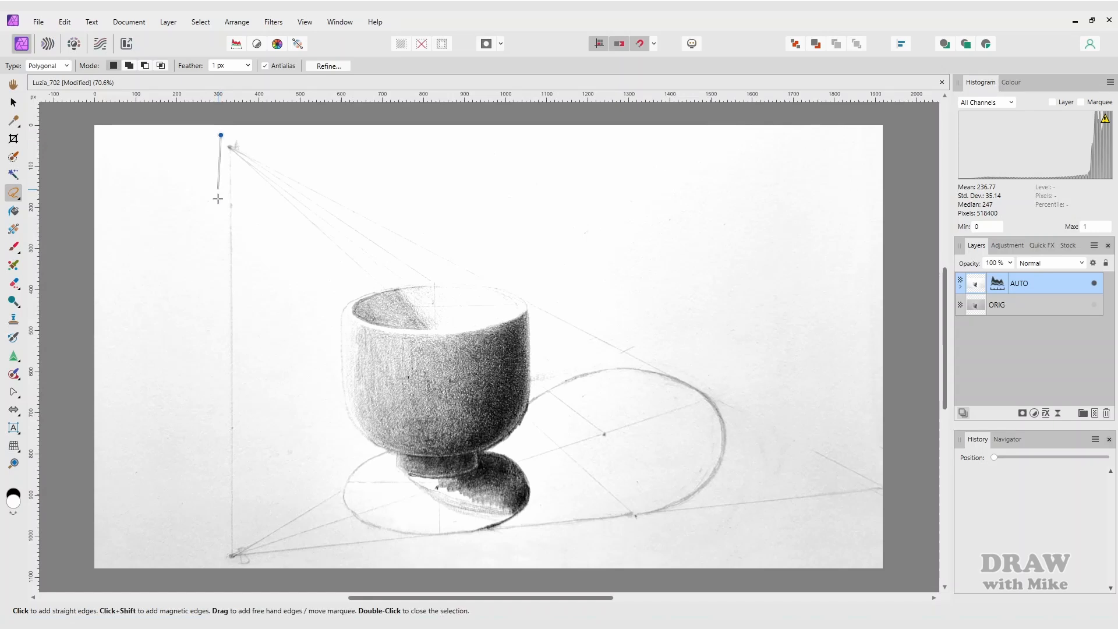
{"action": "left_click", "coordinate": [217, 565]}
{"action": "left_click", "coordinate": [884, 495]}
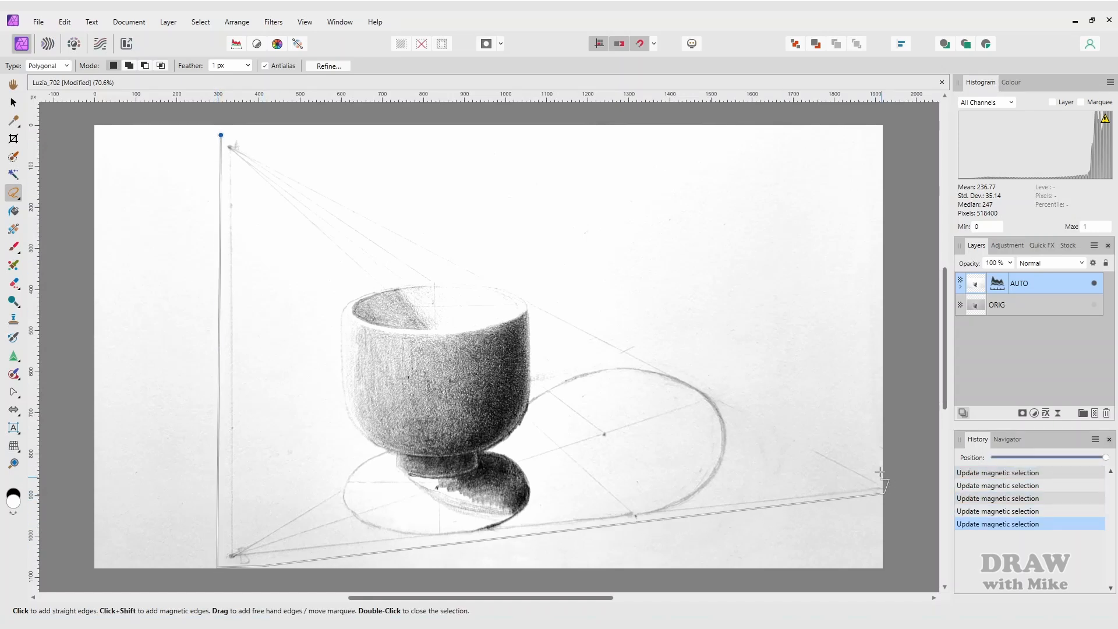
{"action": "double_click", "coordinate": [243, 148]}
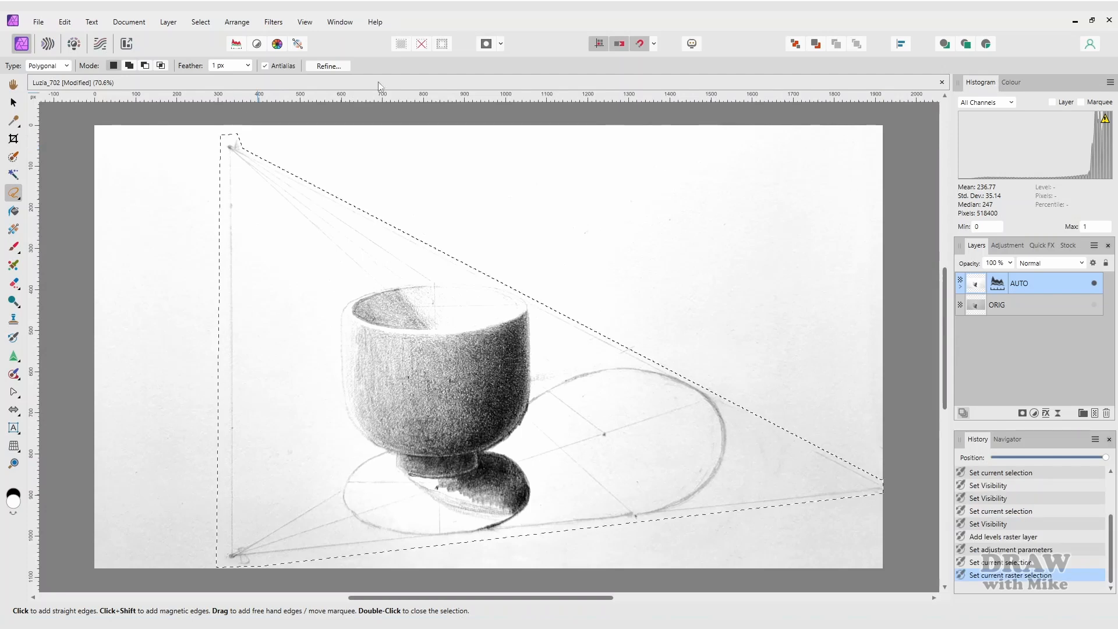
- Invert the selection, delete everything outside the triangle, and deselect
{"action": "left_click", "coordinate": [443, 44]}
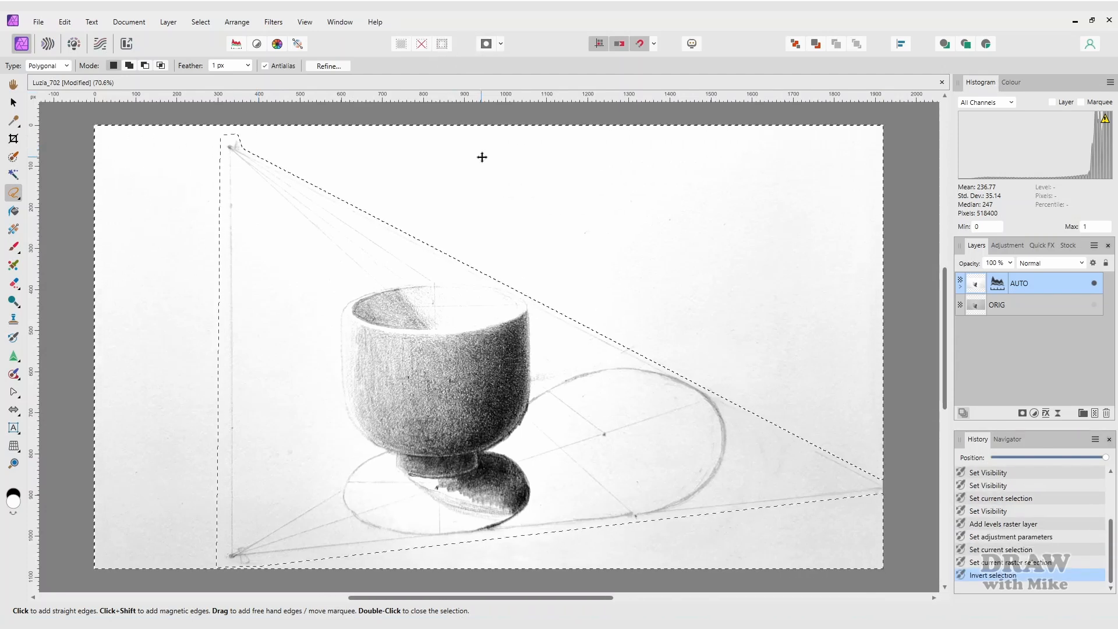
{"action": "key", "text": "Delete"}
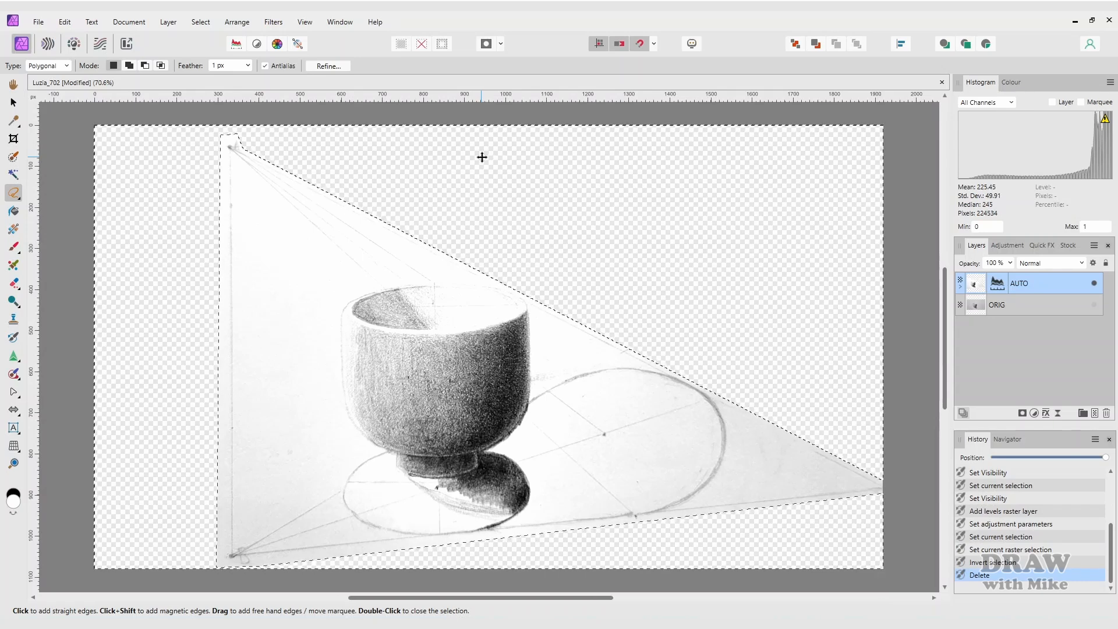
{"action": "key", "text": "ctrl+d"}
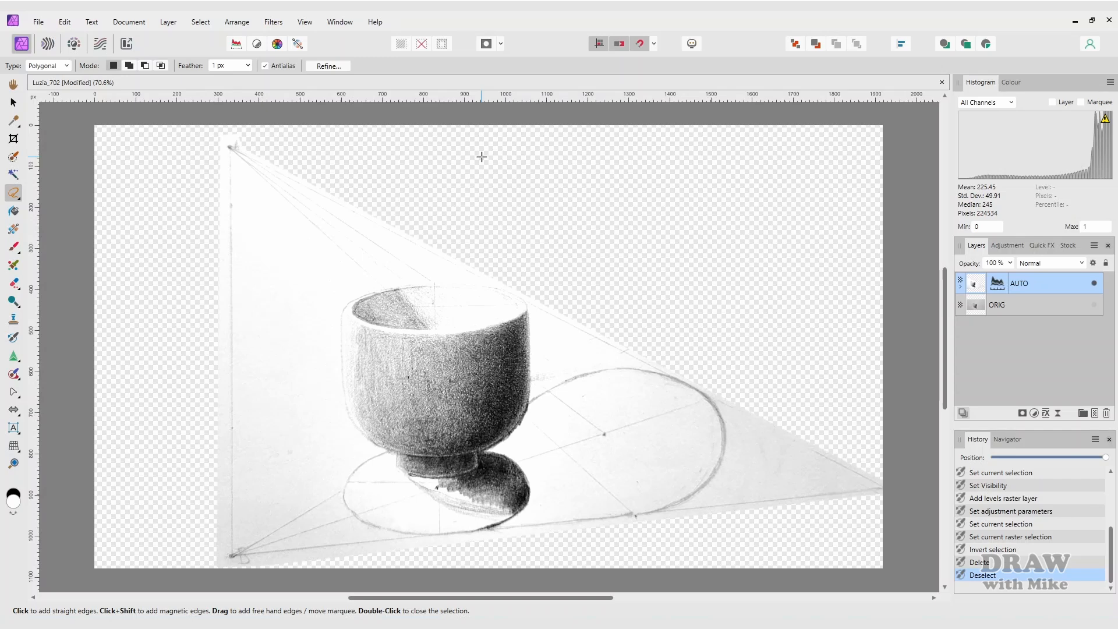
- Turn off Transparent Background and add a rasterised duplicate of the AUTO layer on top
{"action": "left_click", "coordinate": [138, 25]}
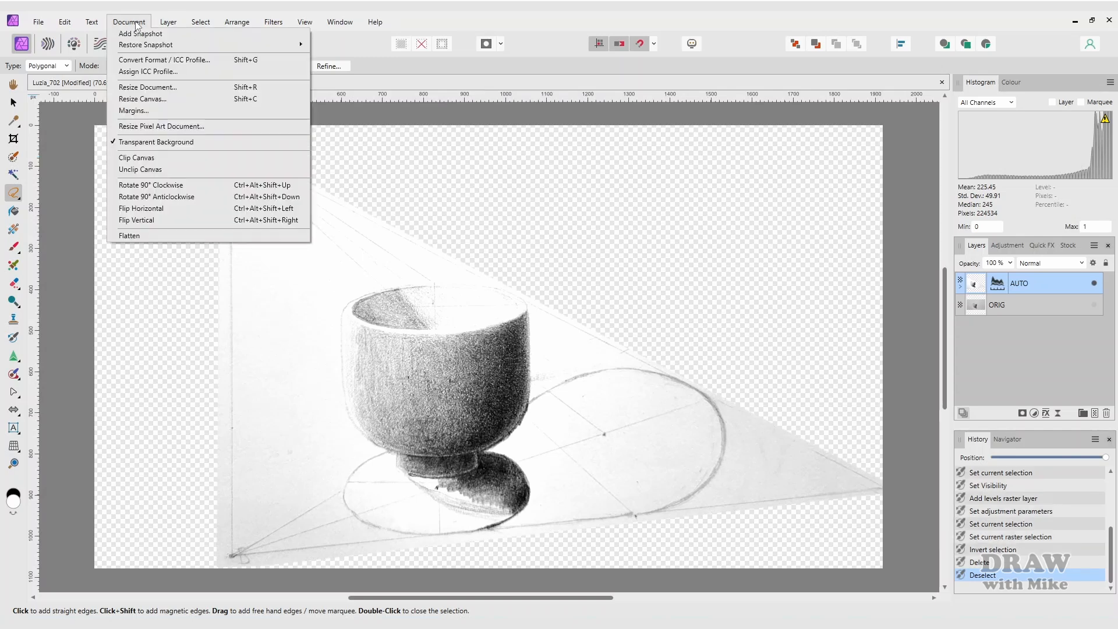
{"action": "left_click", "coordinate": [129, 143]}
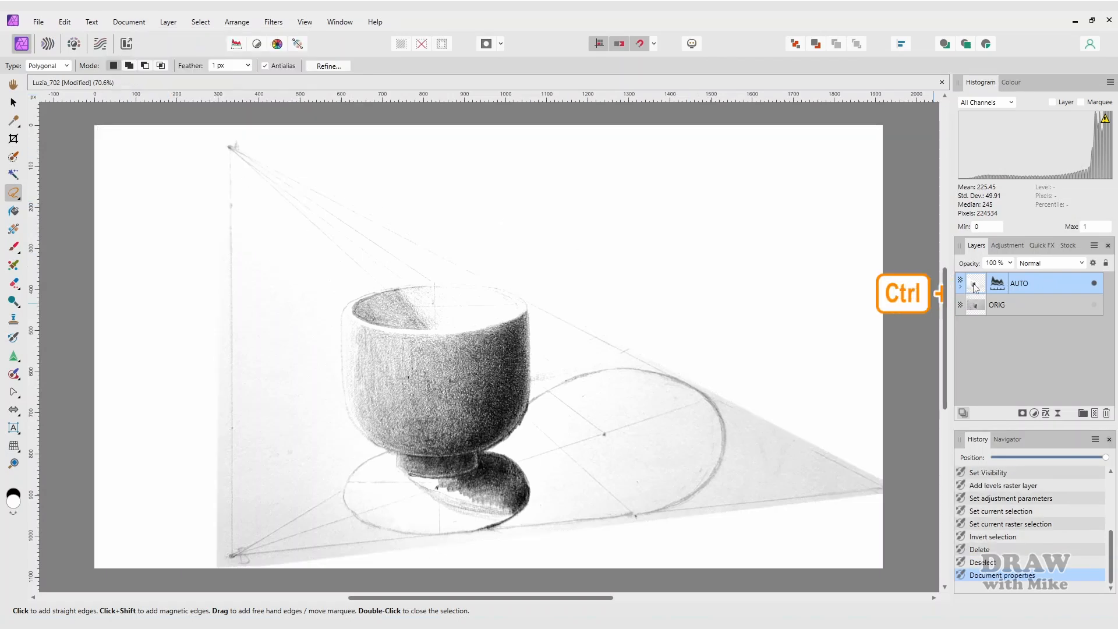
{"action": "key", "text": "ctrl+j"}
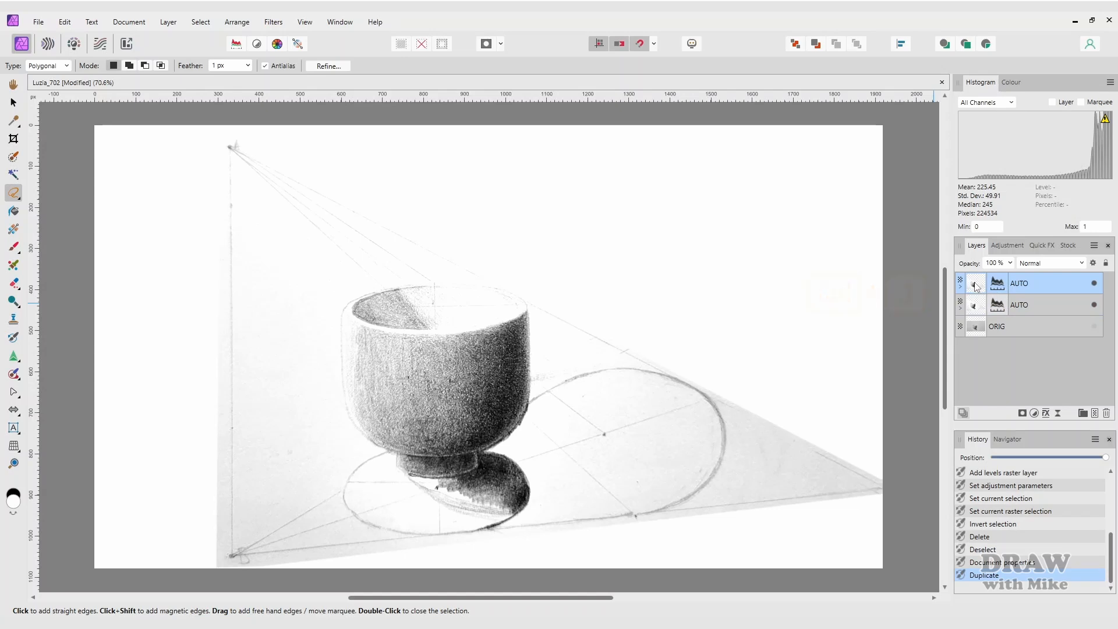
{"action": "right_click", "coordinate": [976, 286]}
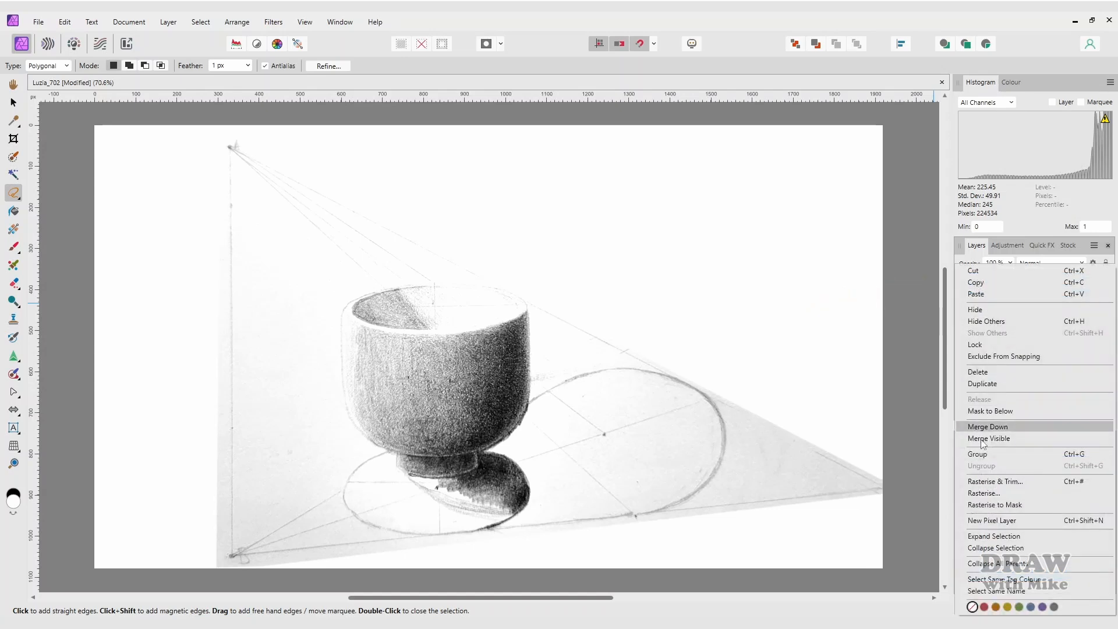
{"action": "left_click", "coordinate": [988, 485]}
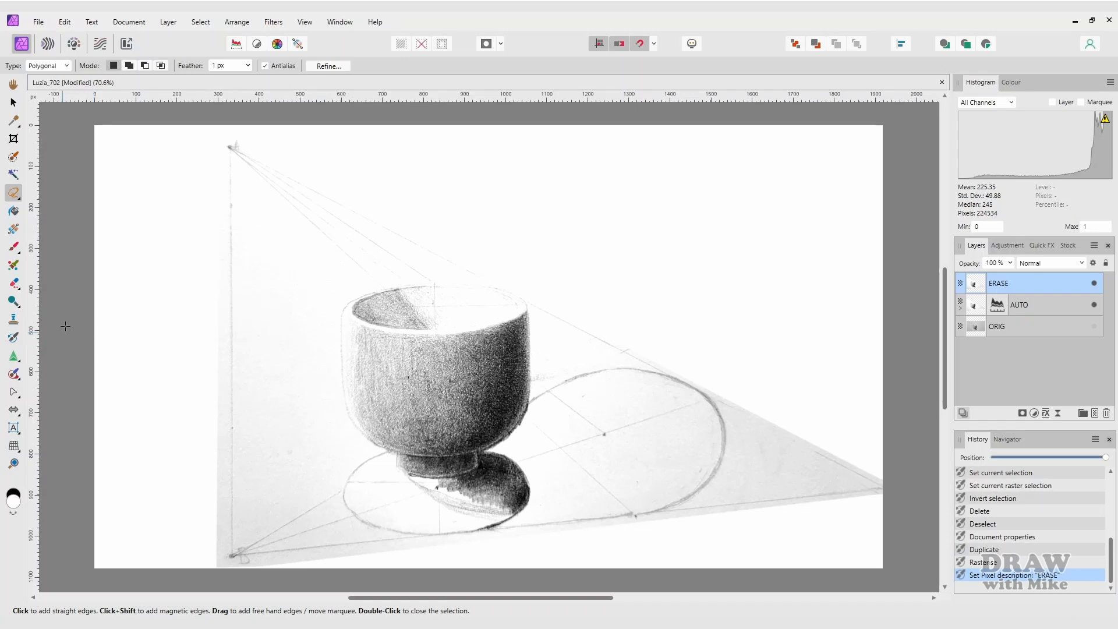
- Set up the Erase Brush with 100 px width and 80% hardness
{"action": "key", "text": "e"}
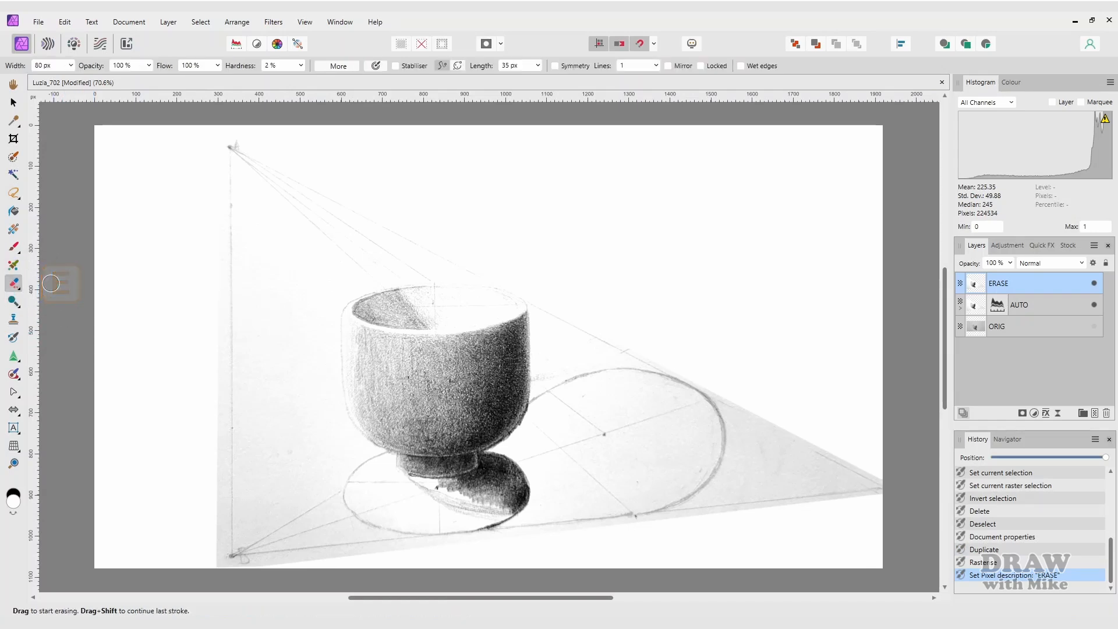
{"action": "left_click", "coordinate": [71, 65]}
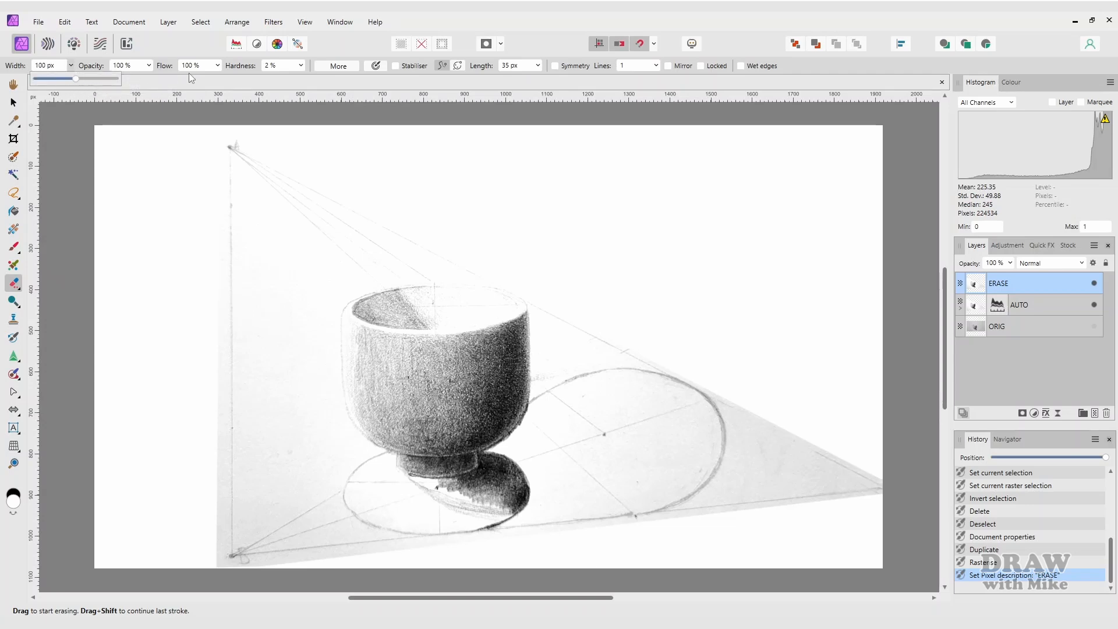
{"action": "left_click", "coordinate": [301, 65]}
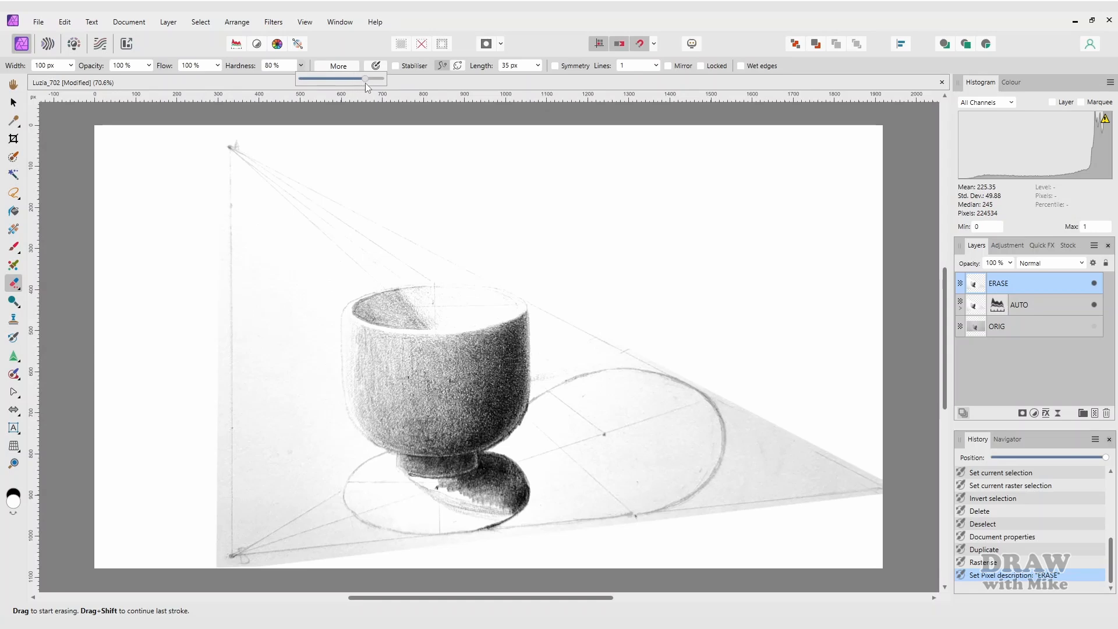
{"action": "left_click", "coordinate": [304, 142]}
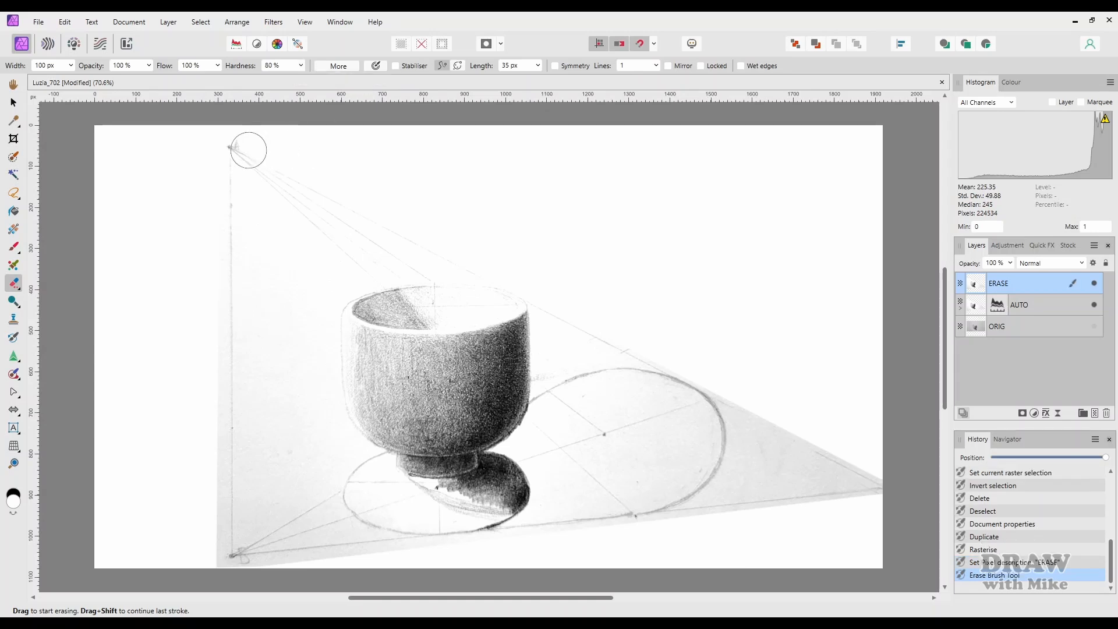
- Erase stray shading near the bottom-left corner and along the lower edge
{"action": "left_click", "coordinate": [210, 156]}
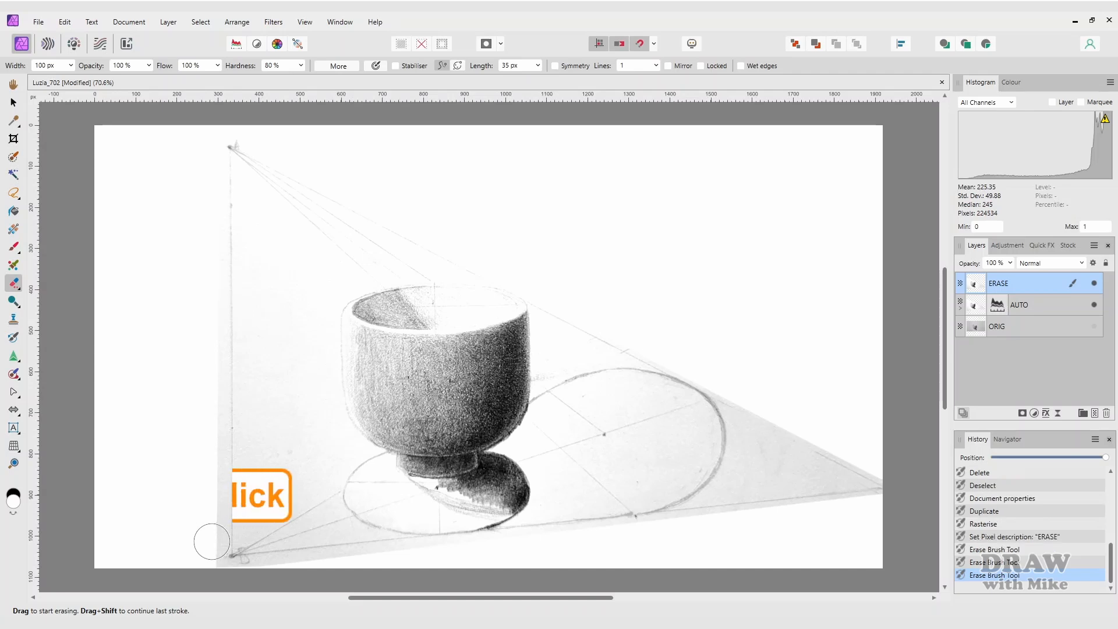
{"action": "left_click", "coordinate": [212, 540], "text": "shift"}
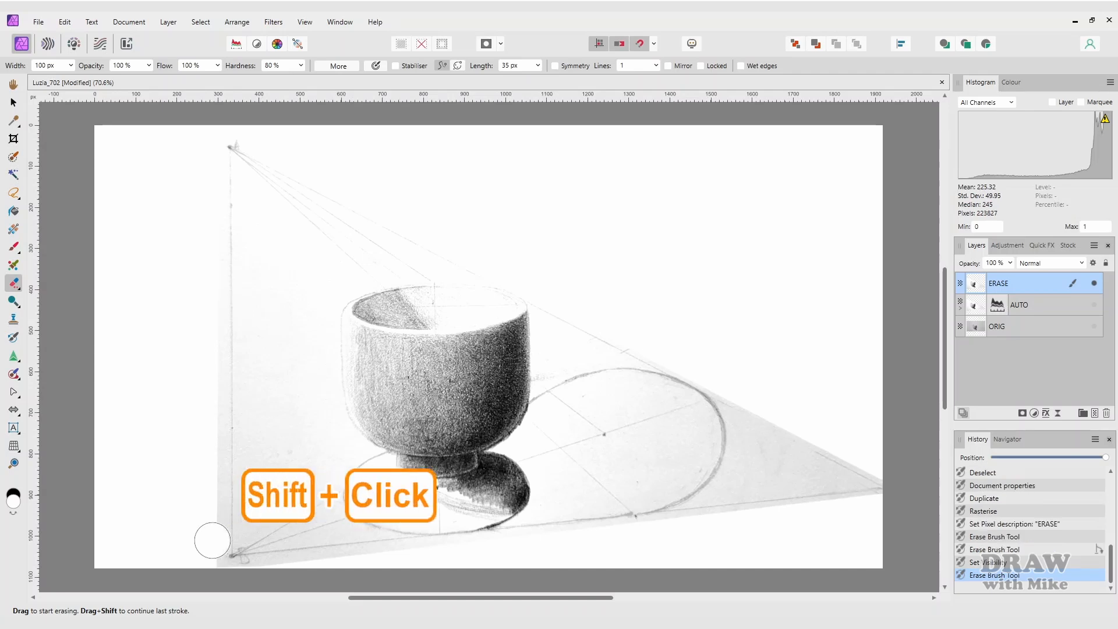
{"action": "left_click", "coordinate": [211, 540], "text": "shift"}
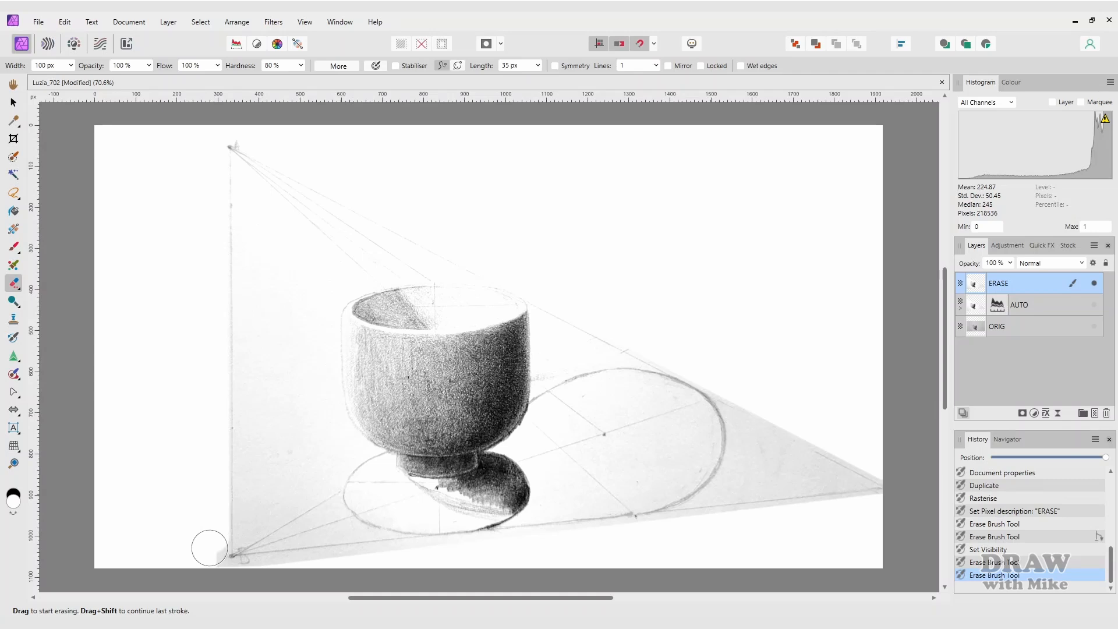
{"action": "mouse_move", "coordinate": [210, 548]}
{"action": "left_mouse_down"}
{"action": "mouse_move", "coordinate": [234, 553]}
{"action": "mouse_move", "coordinate": [344, 324]}
{"action": "left_mouse_up"}
{"action": "scroll", "coordinate": [346, 326], "scroll_direction": "up", "scroll_amount": 5}
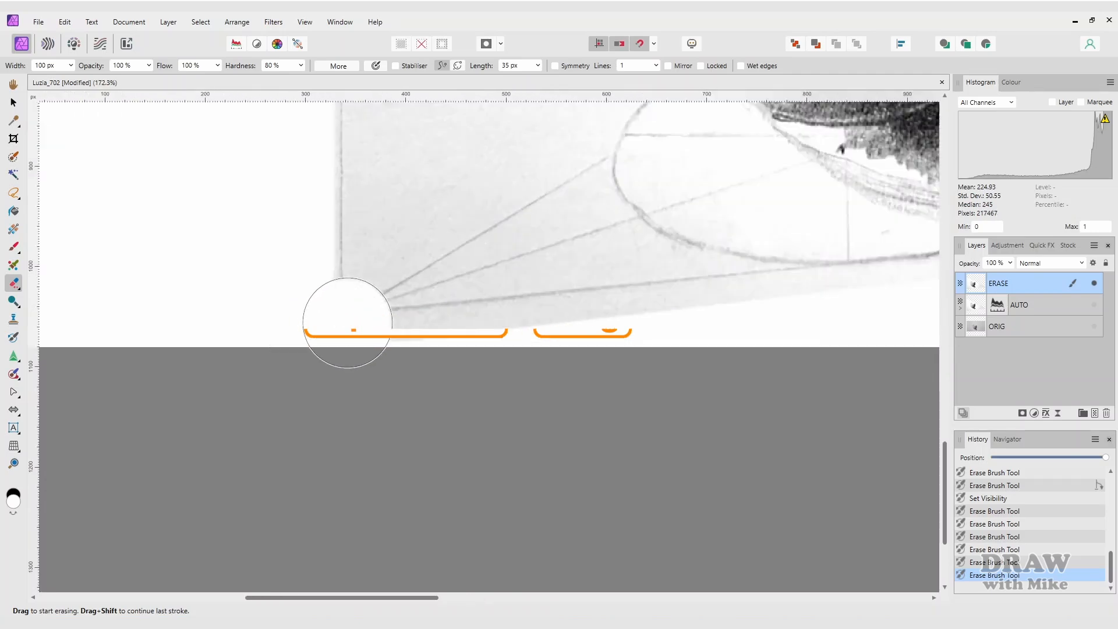
{"action": "left_click", "coordinate": [477, 371]}
- Erase the grey strip along the lower edge near the drawing's right corner
{"action": "left_click_drag", "start_coordinate": [826, 270], "coordinate": [175, 372]}
{"action": "mouse_move", "coordinate": [915, 389]}
{"action": "left_mouse_down"}
{"action": "mouse_move", "coordinate": [163, 464]}
{"action": "mouse_move", "coordinate": [188, 472]}
{"action": "left_mouse_up"}
{"action": "left_click", "coordinate": [719, 397], "text": "shift"}
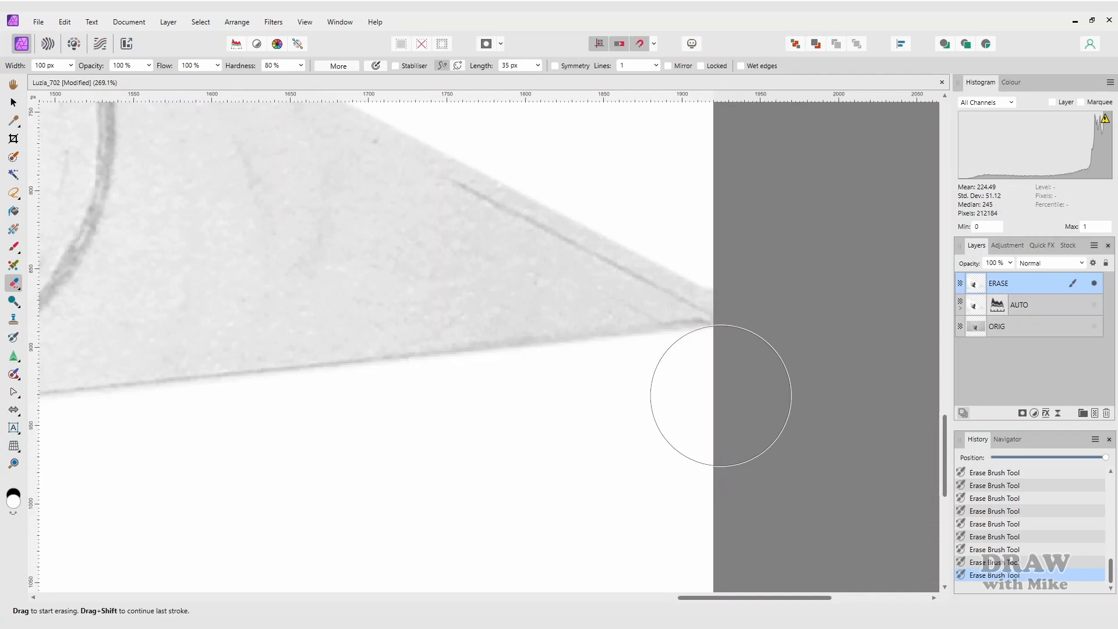
{"action": "left_click_drag", "start_coordinate": [180, 117], "coordinate": [827, 564]}
{"action": "left_click_drag", "start_coordinate": [105, 116], "coordinate": [926, 509]}
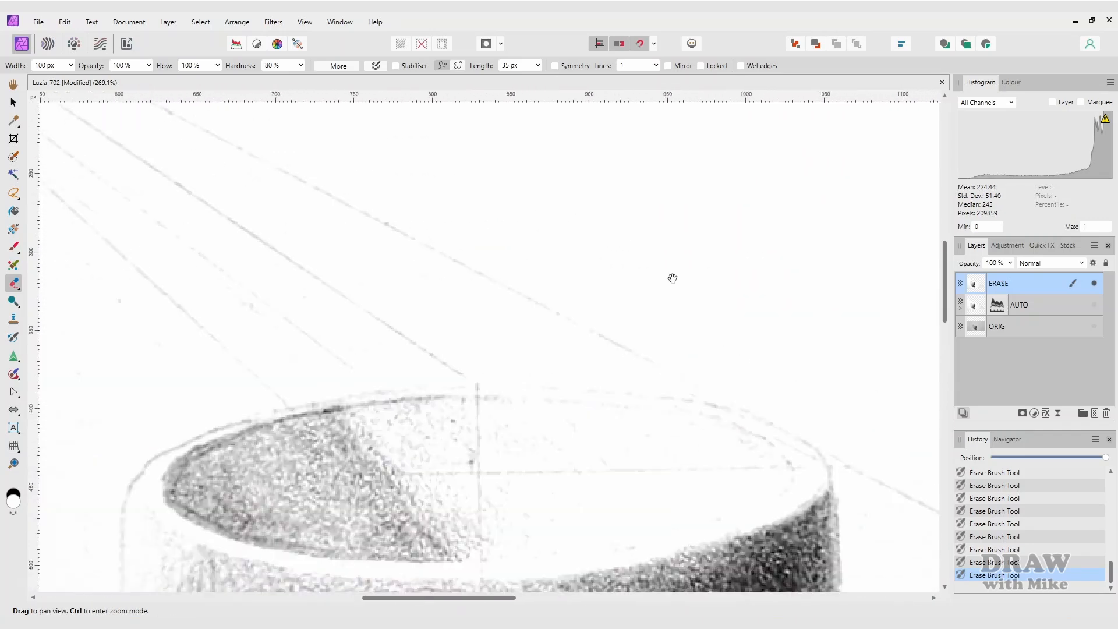
{"action": "left_click_drag", "start_coordinate": [280, 163], "coordinate": [663, 431]}
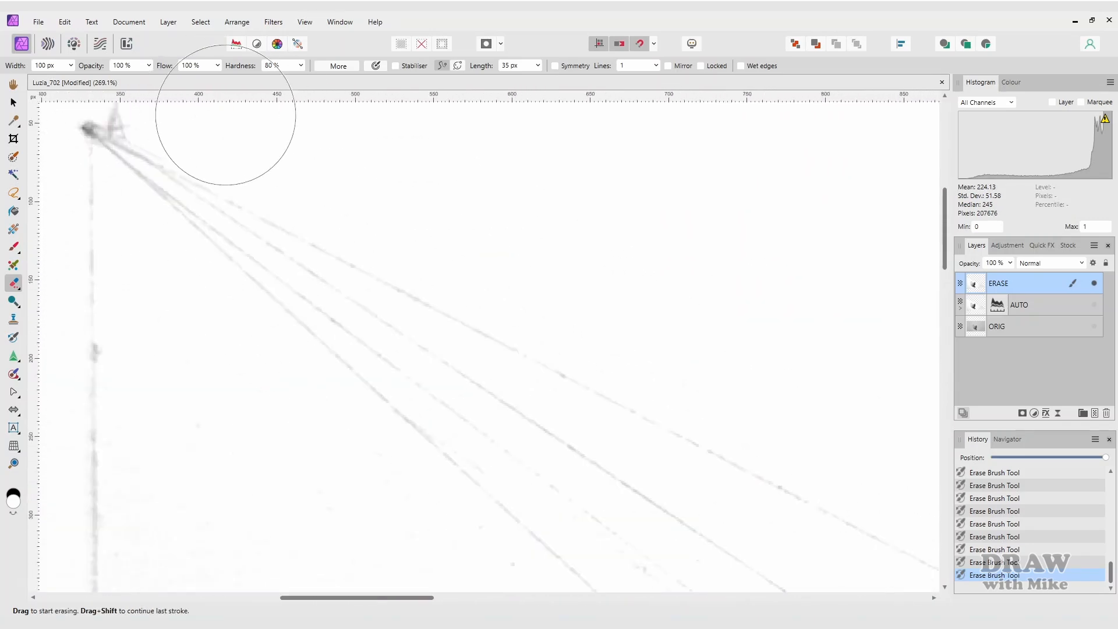
{"action": "scroll", "coordinate": [267, 303], "scroll_direction": "down", "scroll_amount": 8}
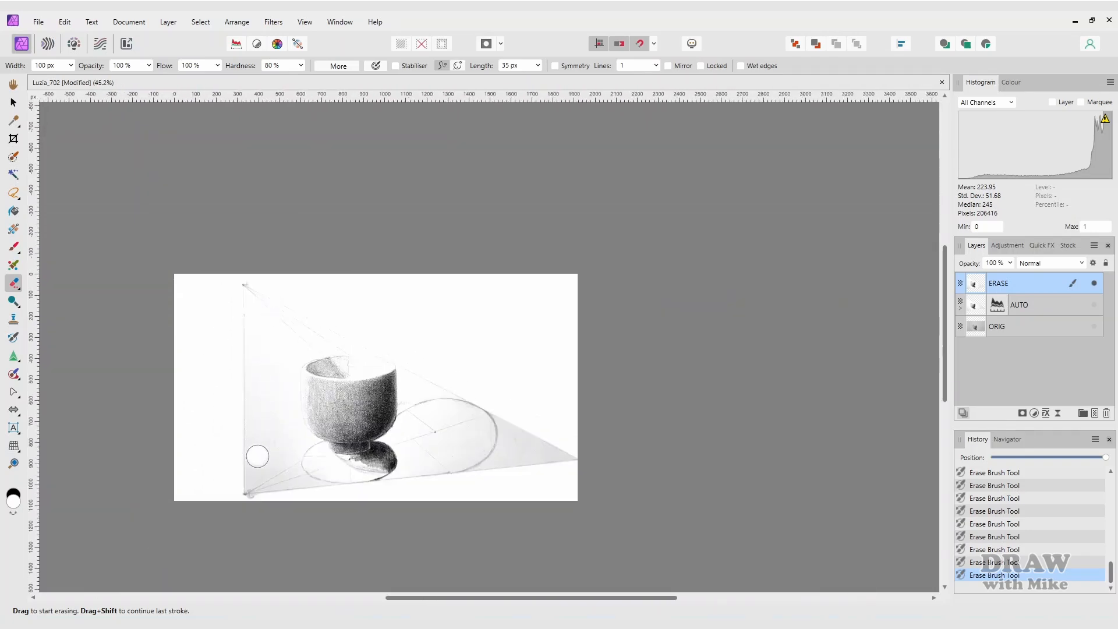
{"action": "scroll", "coordinate": [258, 455], "scroll_direction": "up", "scroll_amount": 8}
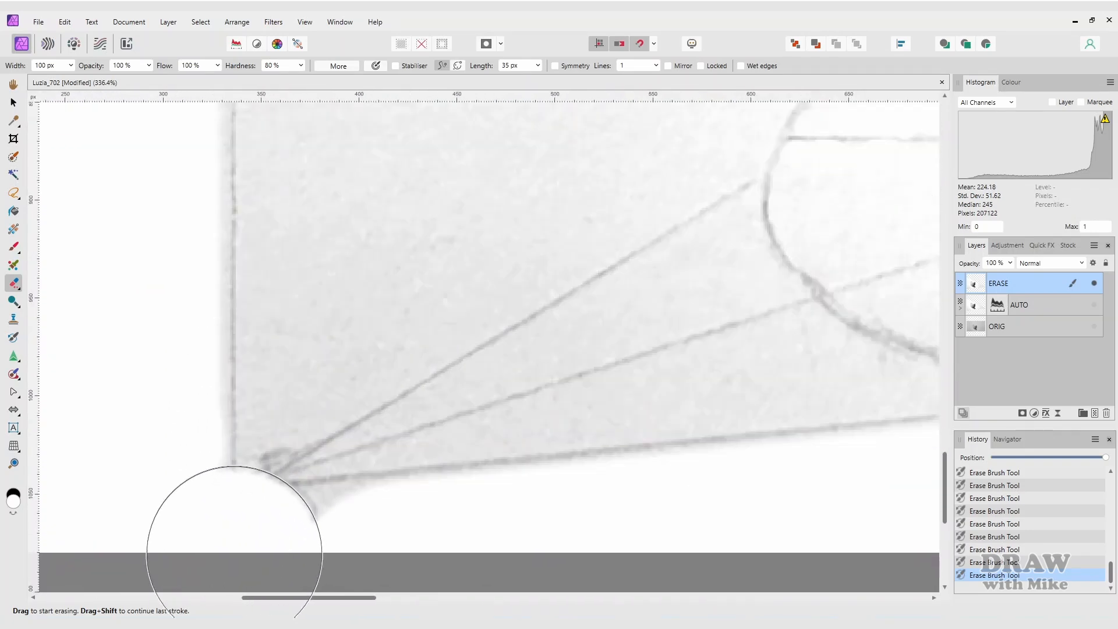
{"action": "scroll", "coordinate": [362, 341], "scroll_direction": "up", "scroll_amount": 2}
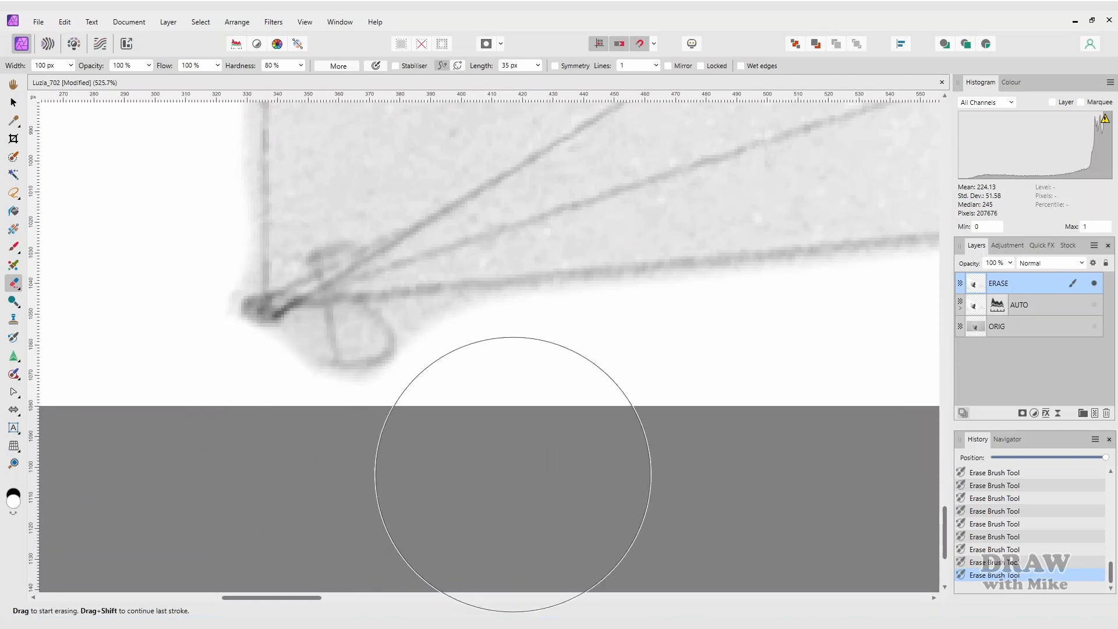
- Polygon-select the grey smudge left of the vertical construction line and delete it
{"action": "key", "text": "l"}
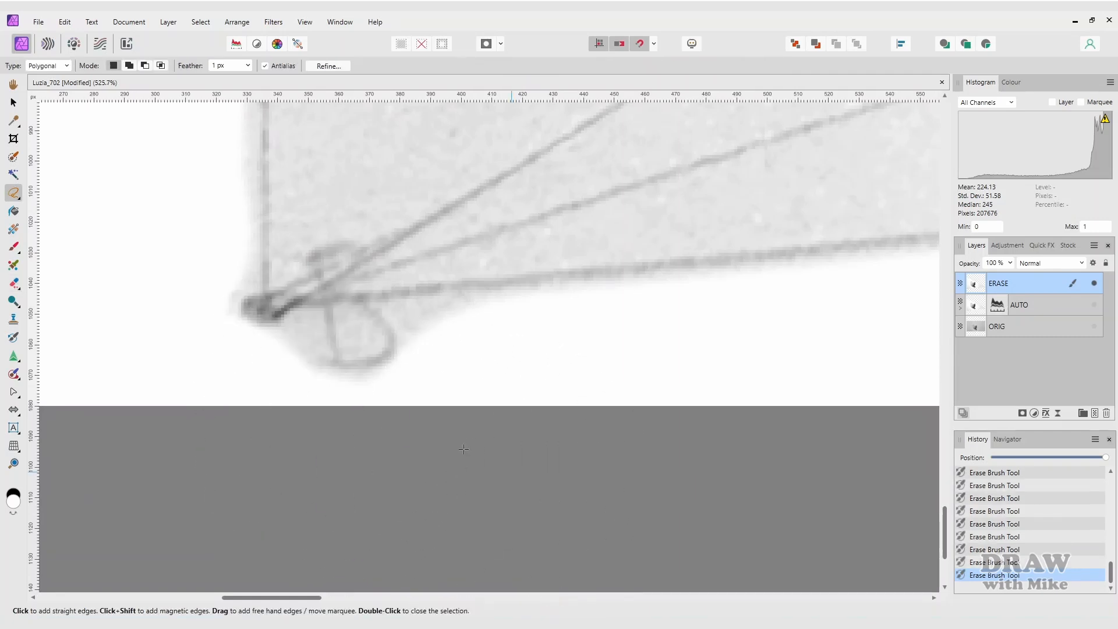
{"action": "left_click", "coordinate": [244, 157]}
{"action": "left_click", "coordinate": [256, 286]}
{"action": "left_click", "coordinate": [231, 308]}
{"action": "left_click", "coordinate": [201, 305]}
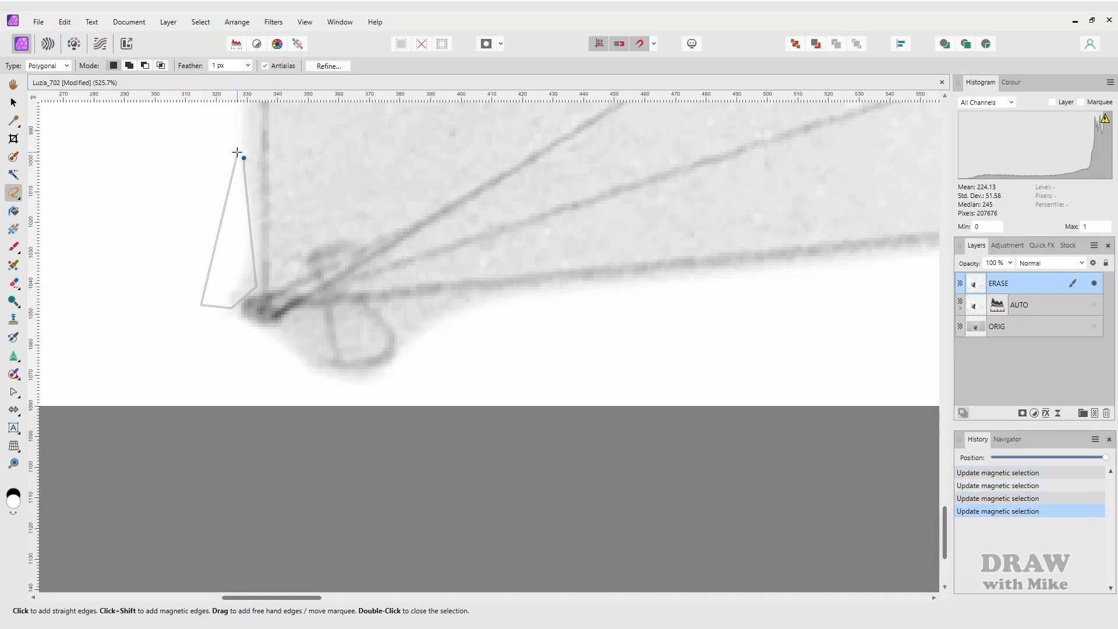
{"action": "left_click", "coordinate": [237, 152]}
{"action": "key", "text": "Delete"}
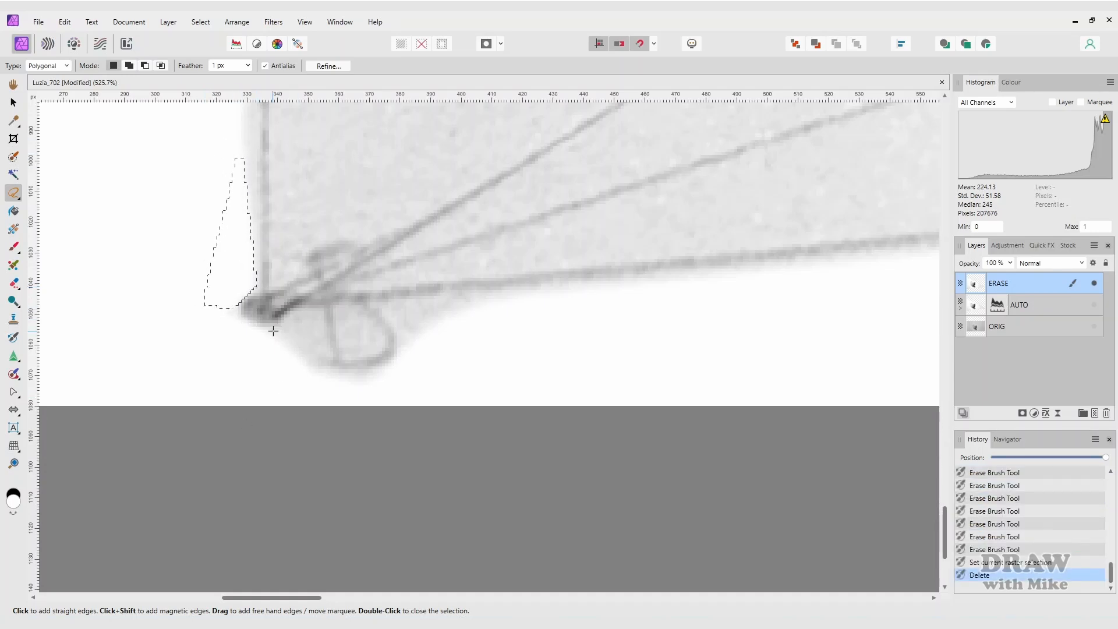
- Switch back to the Erase Brush and shrink it to 65 px width
{"action": "left_click", "coordinate": [273, 330]}
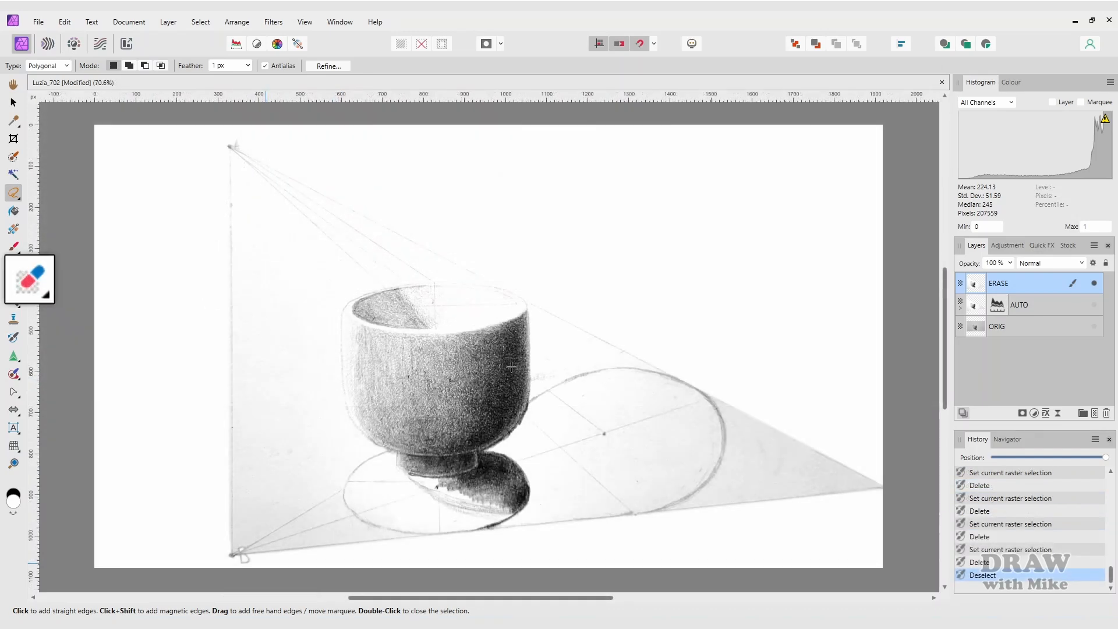
{"action": "key", "text": "e"}
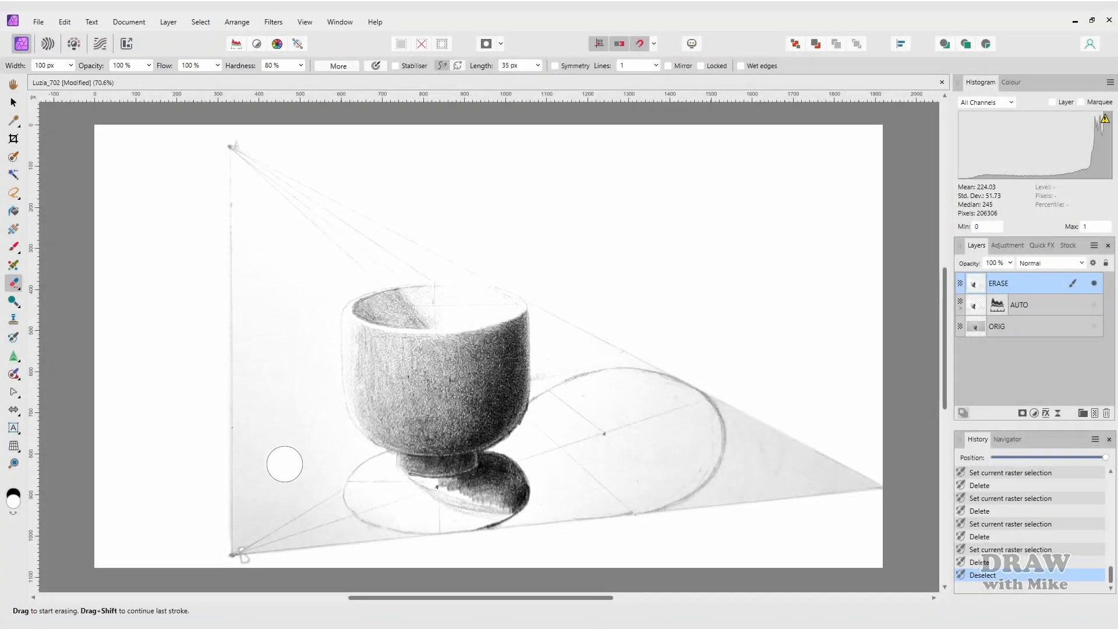
{"action": "left_click_drag", "start_coordinate": [285, 464], "coordinate": [284, 464]}
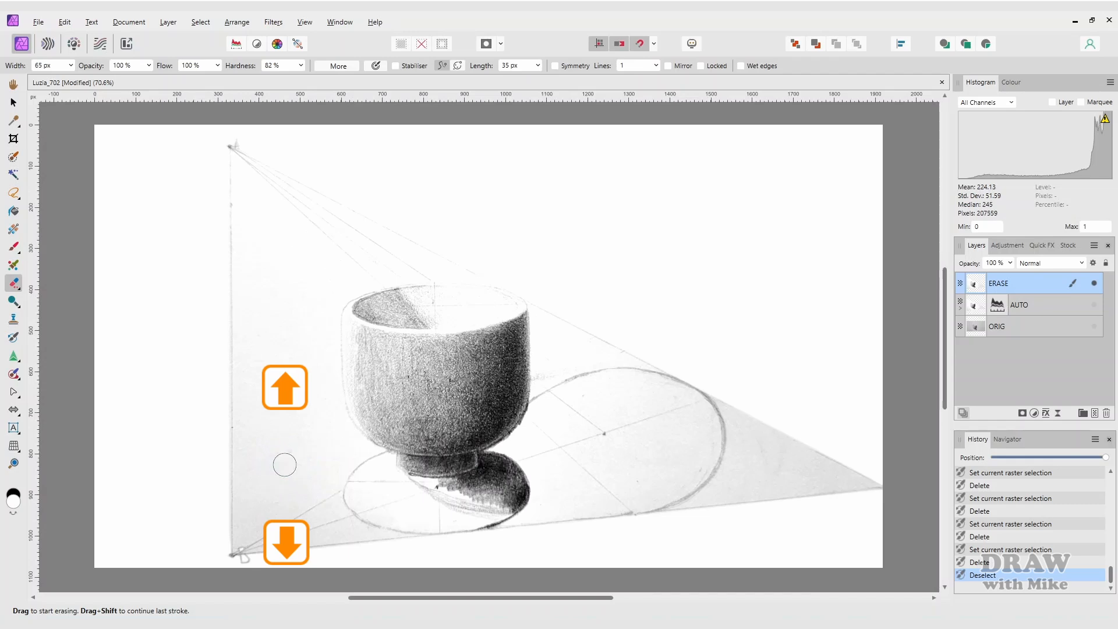
- Erase stray marks down the left side to the corner and along the ellipse's edge
{"action": "left_click", "coordinate": [243, 183]}
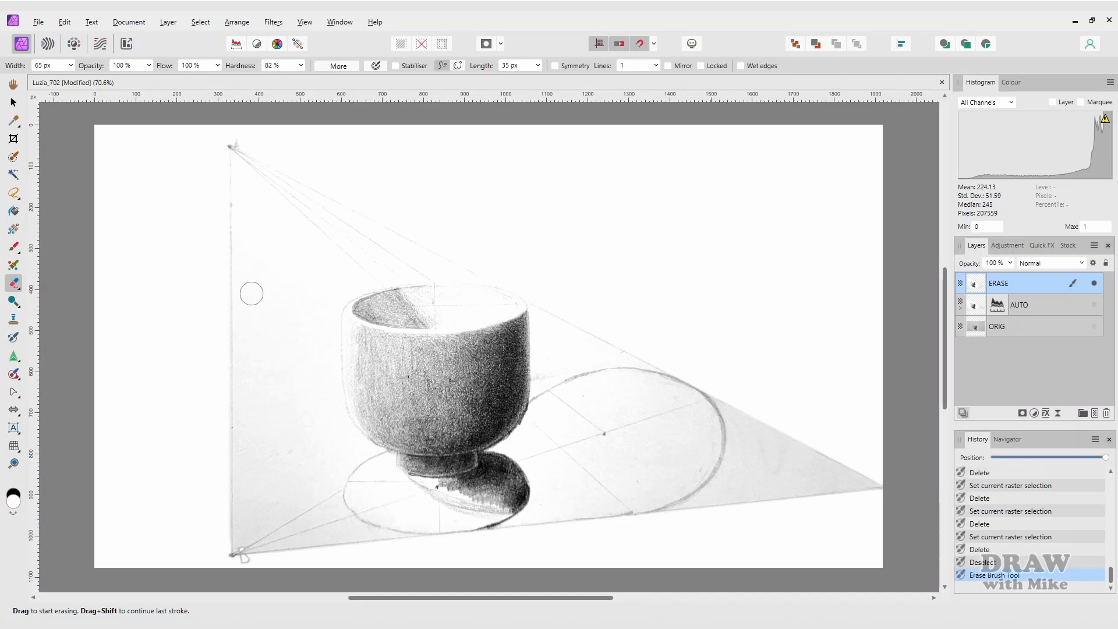
{"action": "left_click", "coordinate": [245, 530], "text": "shift"}
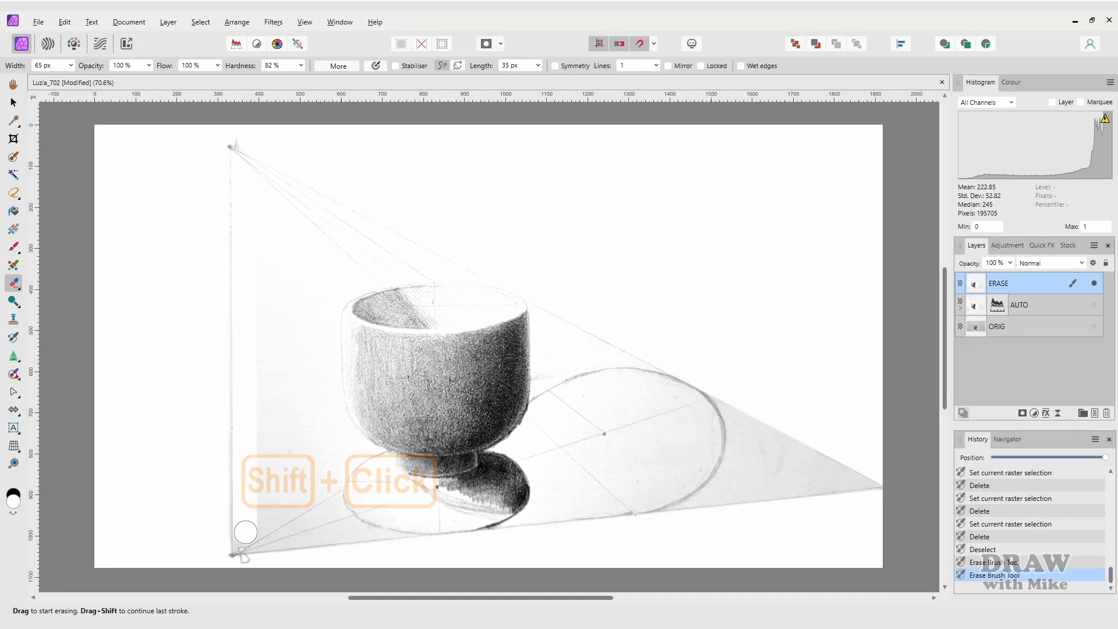
{"action": "scroll", "coordinate": [349, 499], "scroll_direction": "up", "scroll_amount": 5}
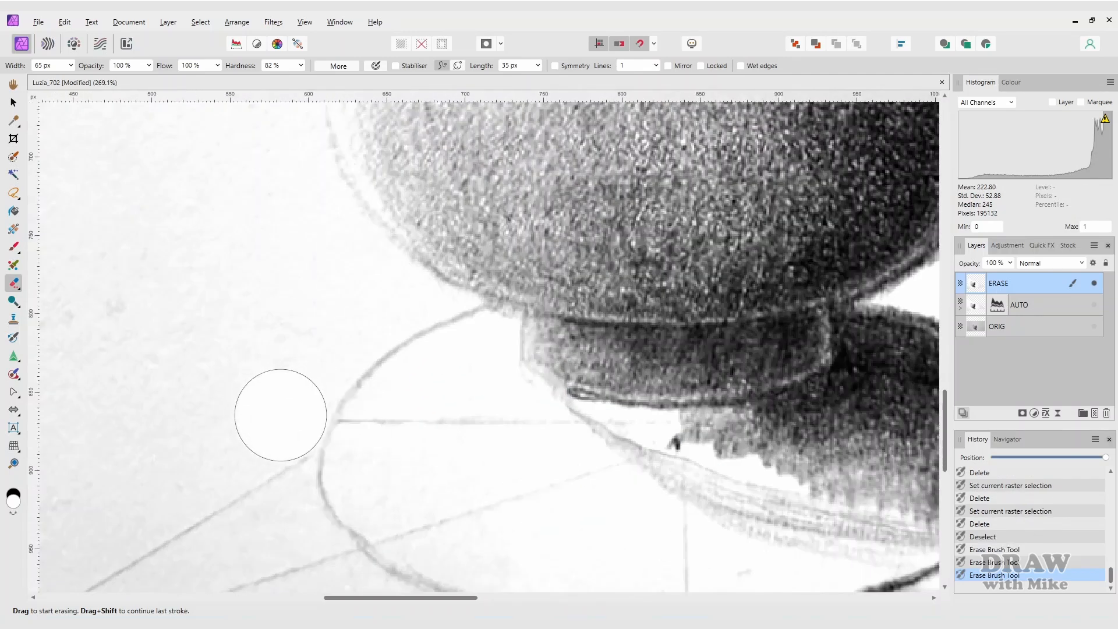
{"action": "left_click", "coordinate": [279, 411], "text": "shift"}
{"action": "left_click", "coordinate": [329, 324], "text": "shift"}
{"action": "left_click", "coordinate": [364, 304], "text": "shift"}
{"action": "left_click", "coordinate": [383, 295], "text": "shift"}
- Erase grey marks along the cup's left outline and smudges beside the guide line
{"action": "left_click", "coordinate": [302, 218], "text": "shift"}
{"action": "left_click", "coordinate": [276, 141], "text": "shift"}
{"action": "left_click_drag", "start_coordinate": [281, 143], "coordinate": [347, 516]}
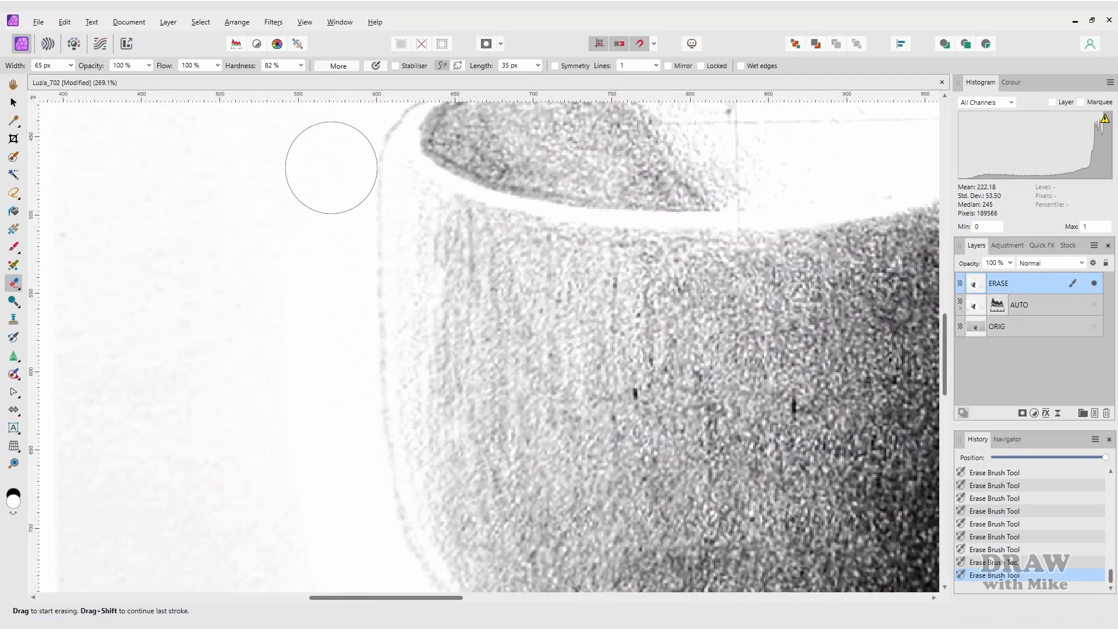
{"action": "left_click", "coordinate": [331, 168], "text": "shift"}
{"action": "left_click_drag", "start_coordinate": [331, 168], "coordinate": [353, 453]}
{"action": "left_click", "coordinate": [364, 400], "text": "shift"}
{"action": "left_click", "coordinate": [390, 356], "text": "shift"}
{"action": "left_click", "coordinate": [465, 321], "text": "shift"}
{"action": "left_click", "coordinate": [341, 209], "text": "shift"}
{"action": "left_click_drag", "start_coordinate": [342, 209], "coordinate": [587, 513]}
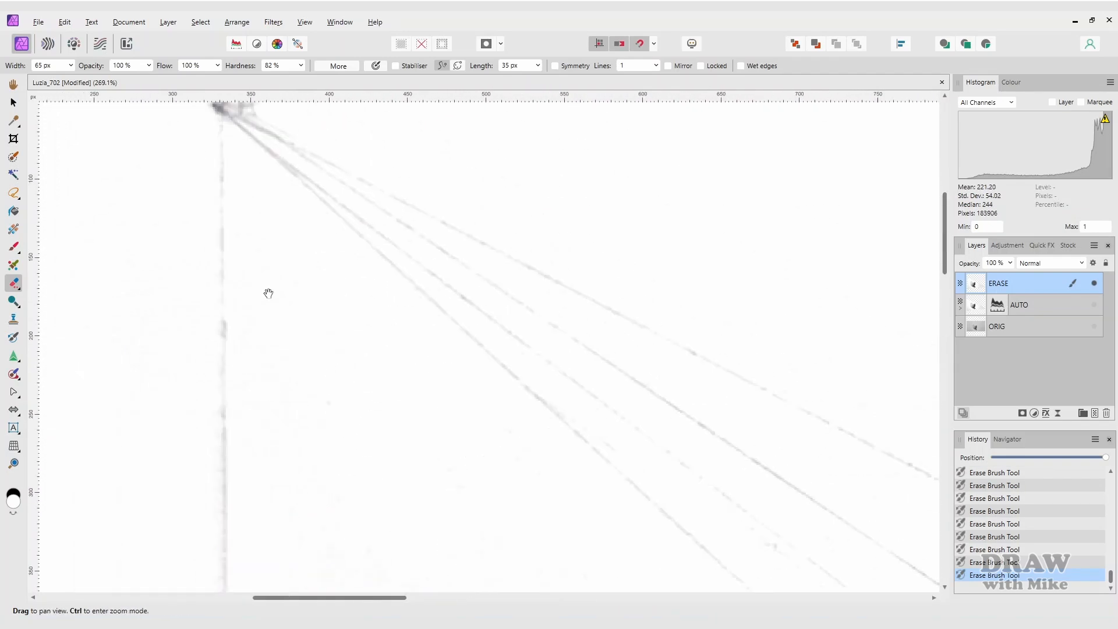
- Outline a triangular polygon selection around the stray patch near the guide lines' apex
{"action": "left_click_drag", "start_coordinate": [267, 294], "coordinate": [355, 381]}
{"action": "scroll", "coordinate": [274, 227], "scroll_direction": "down", "scroll_amount": 5}
{"action": "key", "text": "l"}
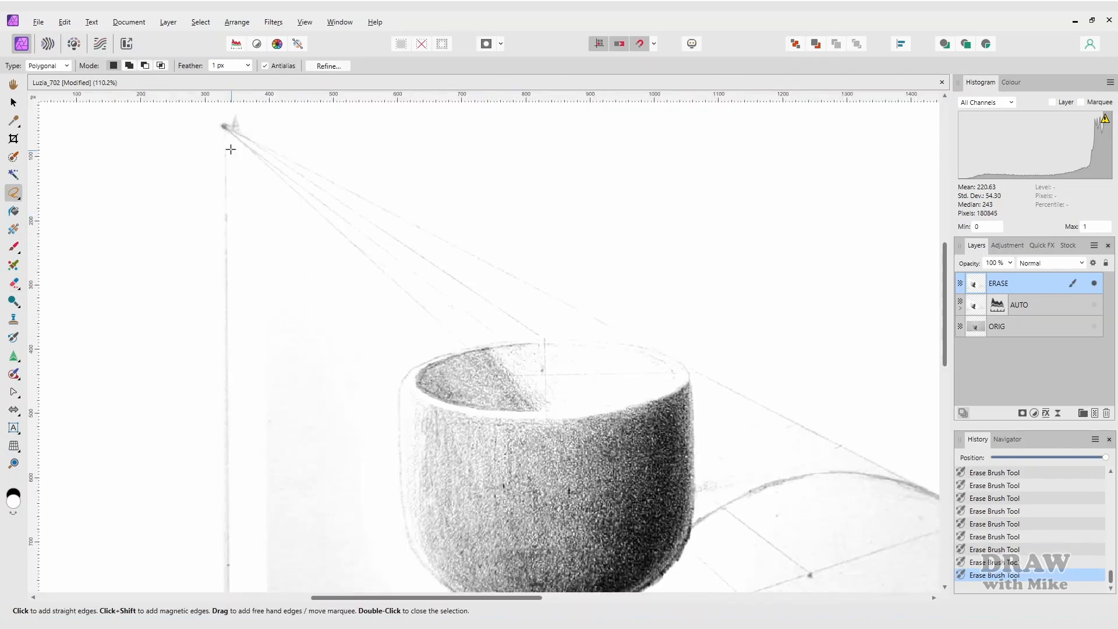
{"action": "left_click", "coordinate": [228, 135]}
{"action": "left_click", "coordinate": [230, 240]}
{"action": "double_click", "coordinate": [359, 255]}
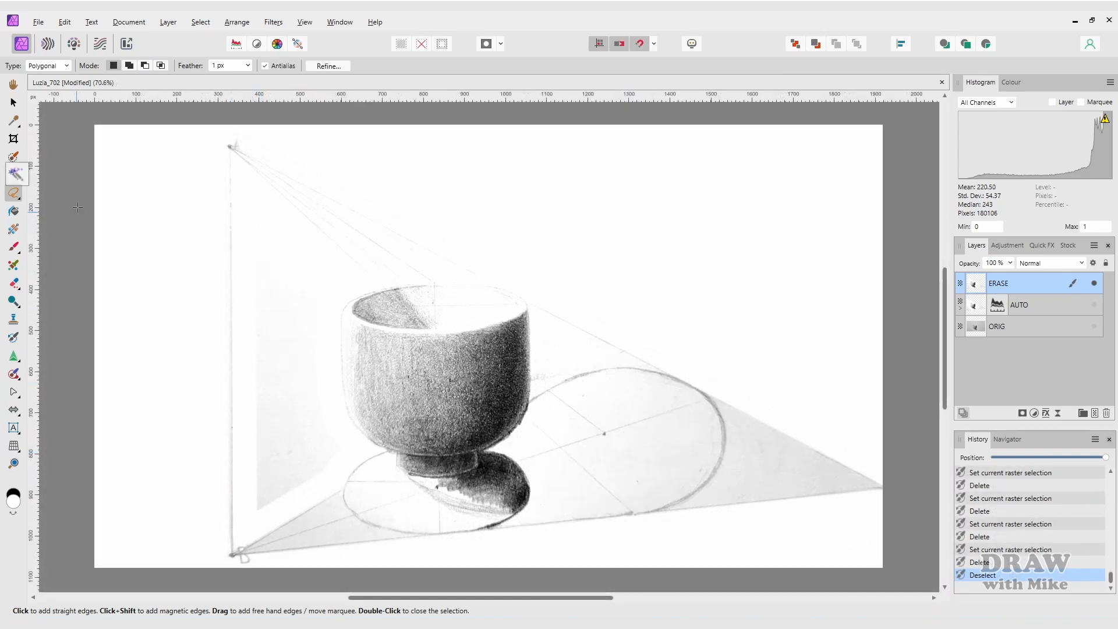
- Flood-select the grey tone left of the bowl at 15% tolerance and delete it
{"action": "key", "text": "w"}
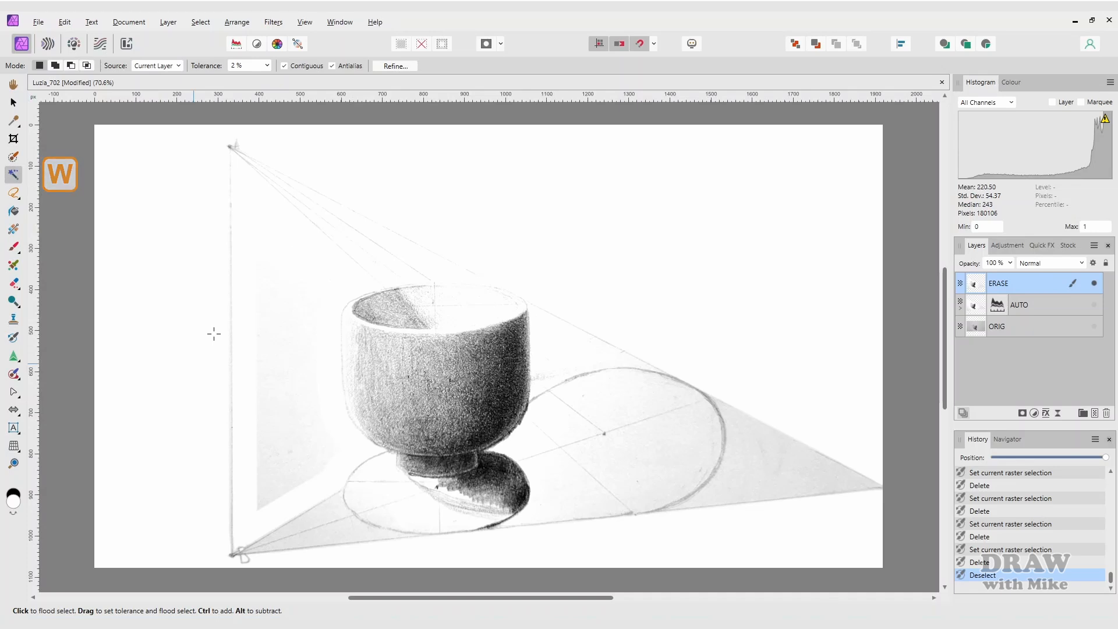
{"action": "left_click", "coordinate": [284, 67]}
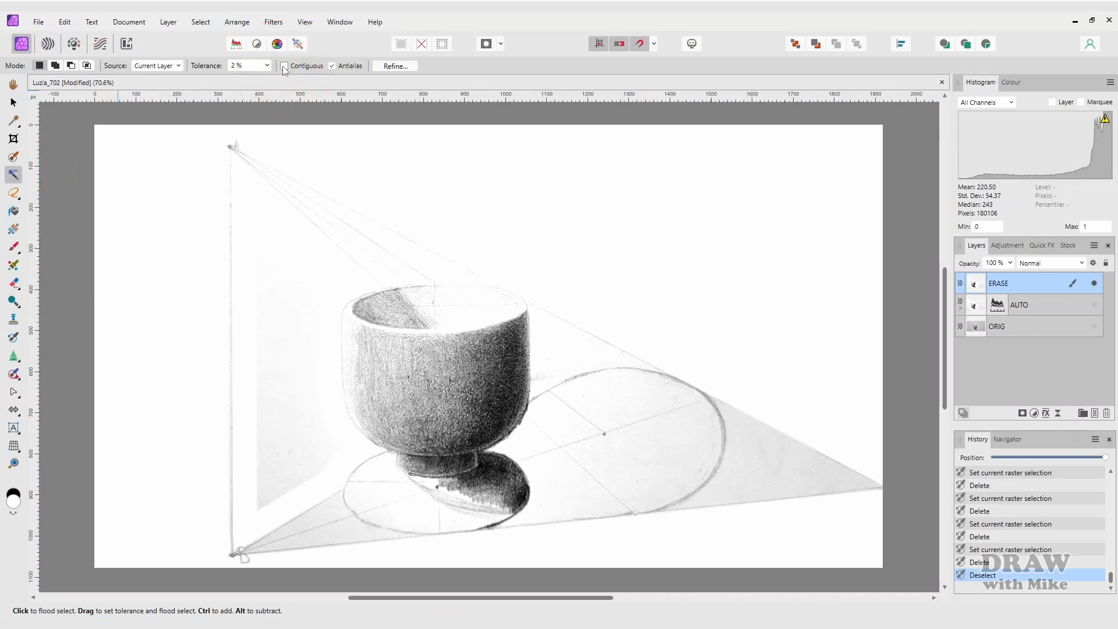
{"action": "left_click_drag", "start_coordinate": [277, 266], "coordinate": [286, 352]}
{"action": "key", "text": "Delete"}
{"action": "key", "text": "ctrl+d"}
- Polygon-select the smudged strip beside the guide line, delete it, and deselect
{"action": "scroll", "coordinate": [291, 194], "scroll_direction": "up", "scroll_amount": 4}
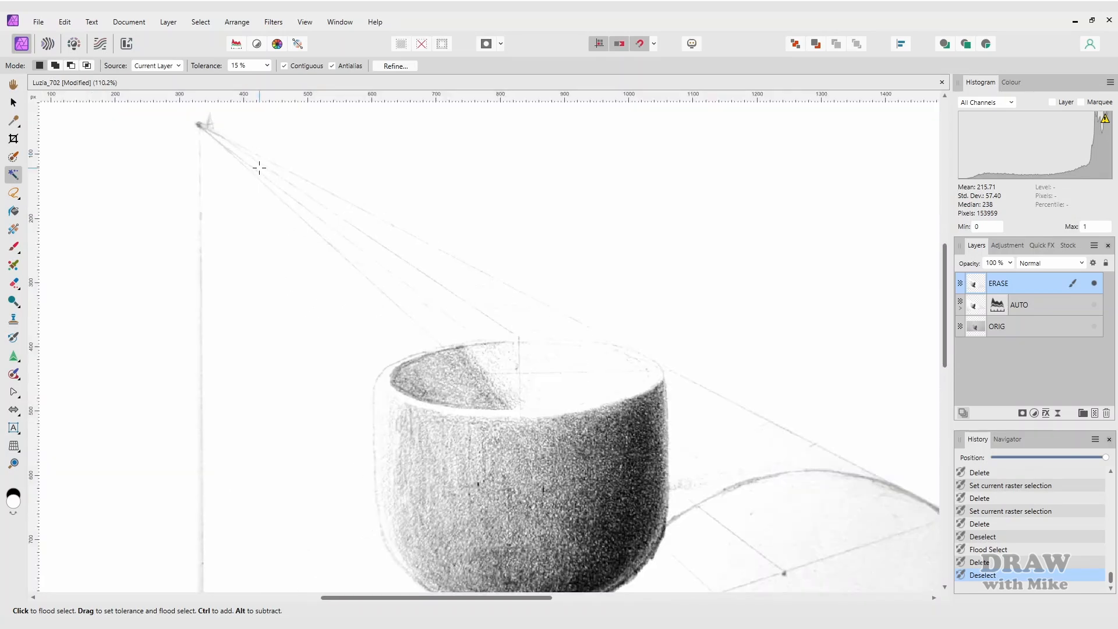
{"action": "left_click_drag", "start_coordinate": [223, 195], "coordinate": [220, 252]}
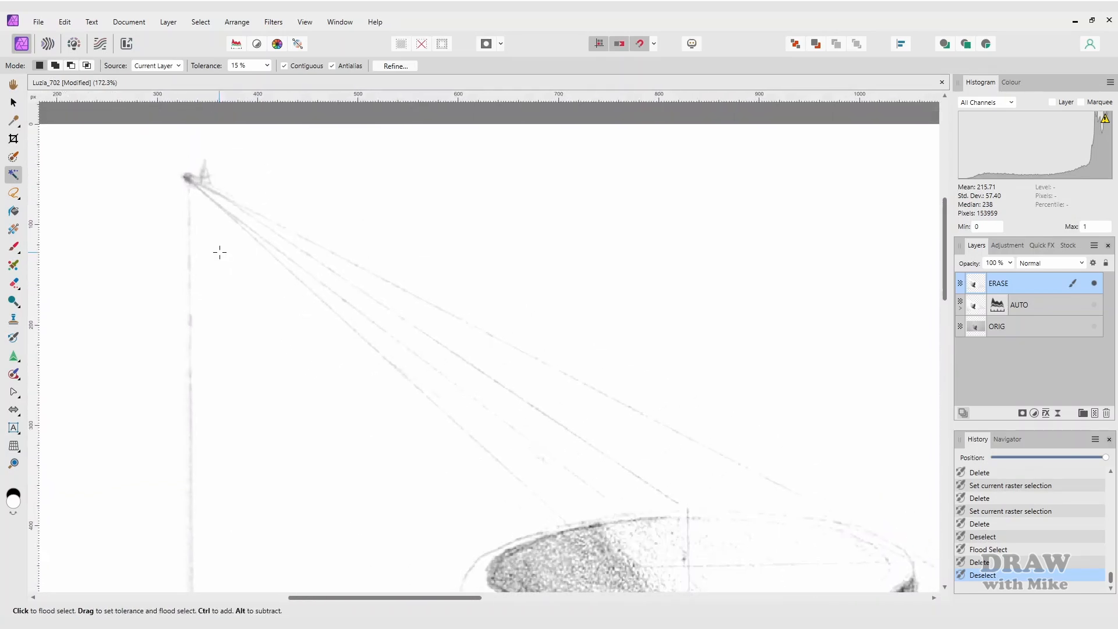
{"action": "key", "text": "l"}
{"action": "scroll", "coordinate": [628, 343], "scroll_direction": "up", "scroll_amount": 1}
{"action": "left_click", "coordinate": [152, 173]}
{"action": "left_click", "coordinate": [703, 542]}
{"action": "left_click", "coordinate": [818, 547]}
{"action": "left_click", "coordinate": [873, 555]}
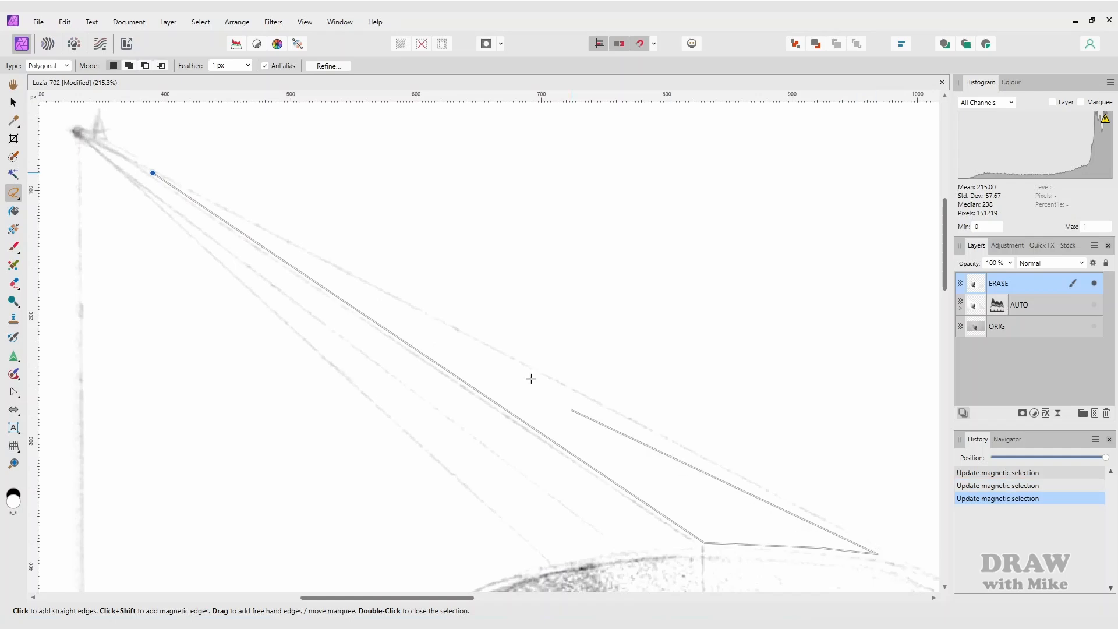
{"action": "left_click", "coordinate": [152, 173]}
{"action": "key", "text": "Delete"}
{"action": "key", "text": "ctrl+d"}
{"action": "key", "text": "ctrl+0"}
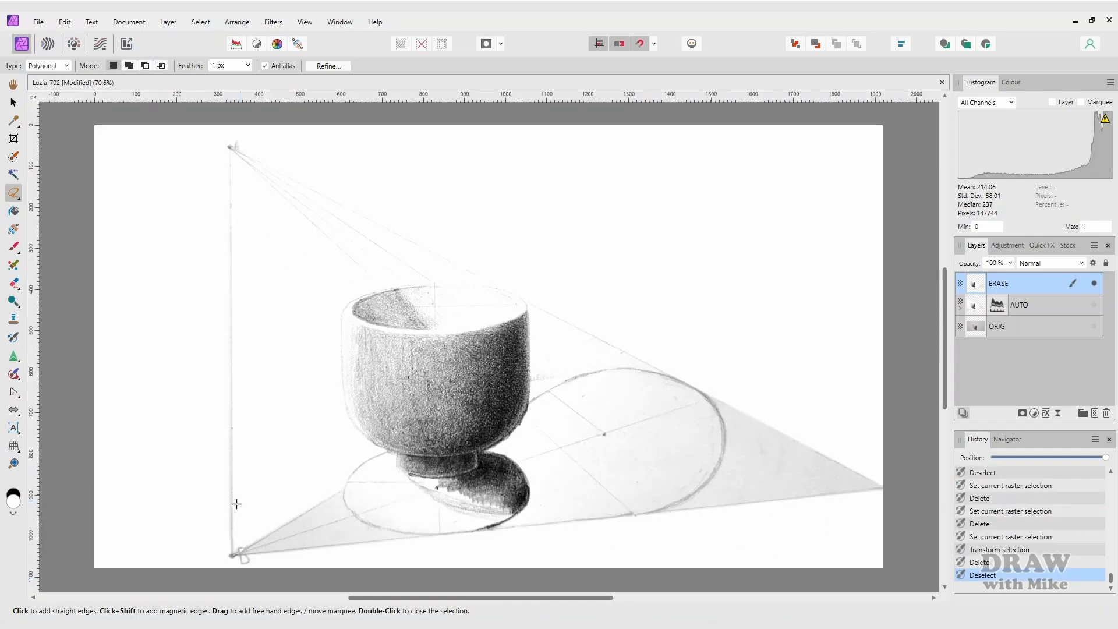
- Select the shaded wedge left of the ellipse between the guide lines and delete it
{"action": "scroll", "coordinate": [250, 562], "scroll_direction": "up", "scroll_amount": 5}
{"action": "left_click", "coordinate": [245, 550]}
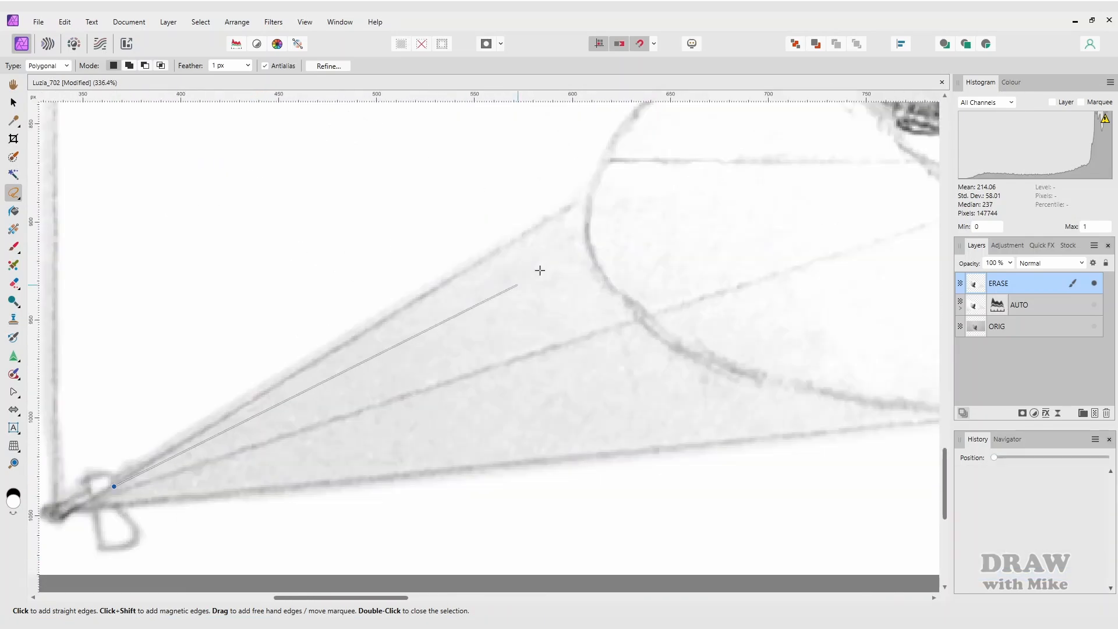
{"action": "left_click", "coordinate": [585, 201], "text": "shift"}
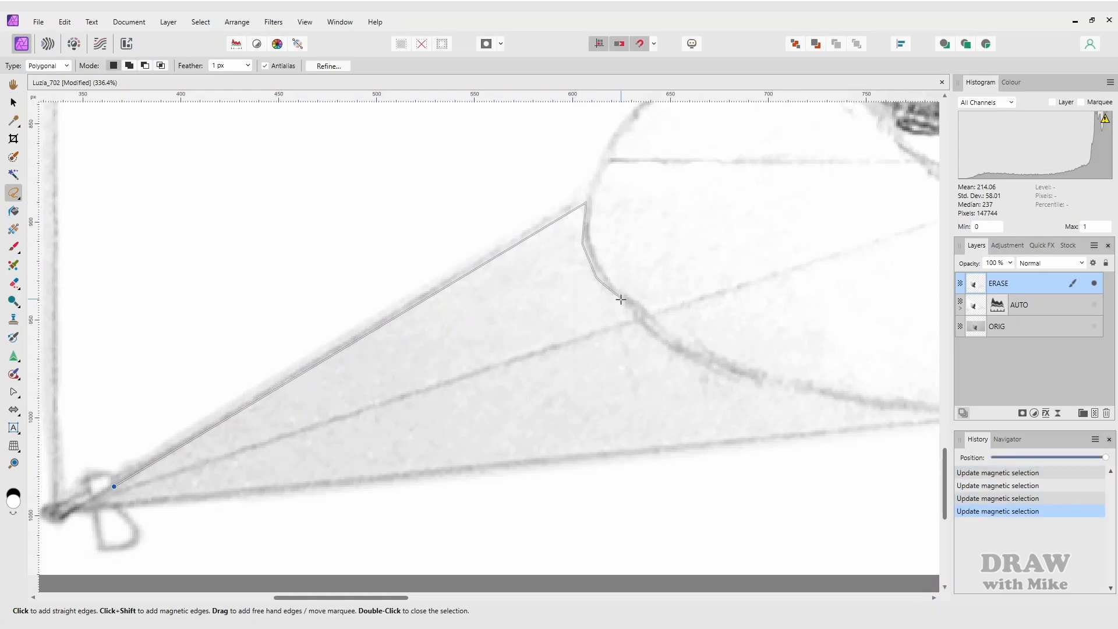
{"action": "left_click", "coordinate": [629, 317]}
{"action": "left_click", "coordinate": [113, 486]}
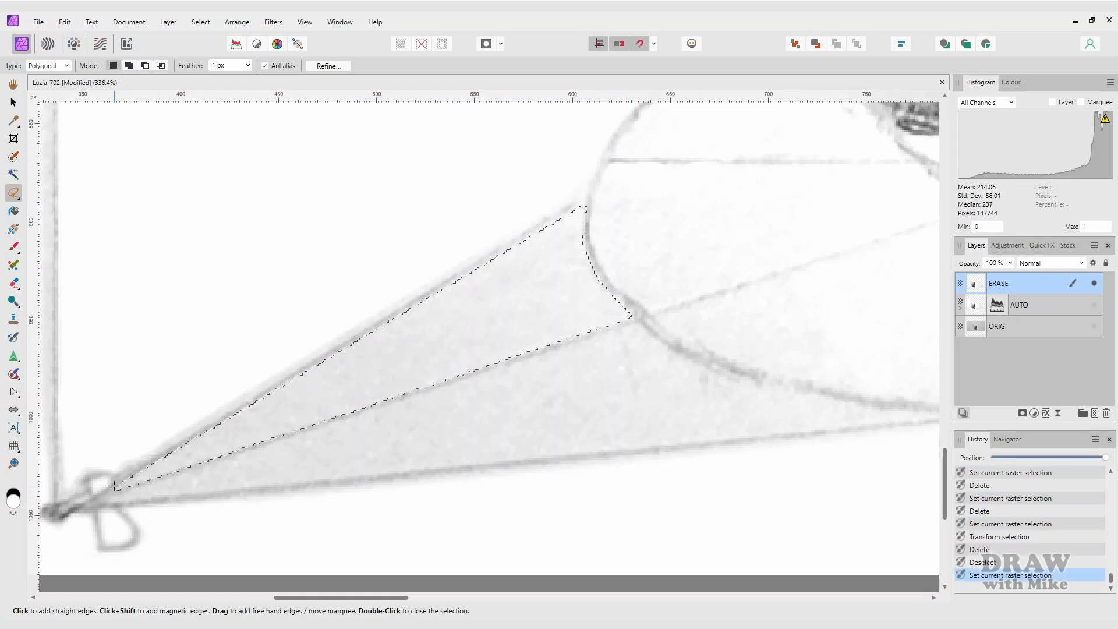
{"action": "key", "text": "Delete"}
{"action": "key", "text": "ctrl+d"}
{"action": "key", "text": "ctrl+0"}
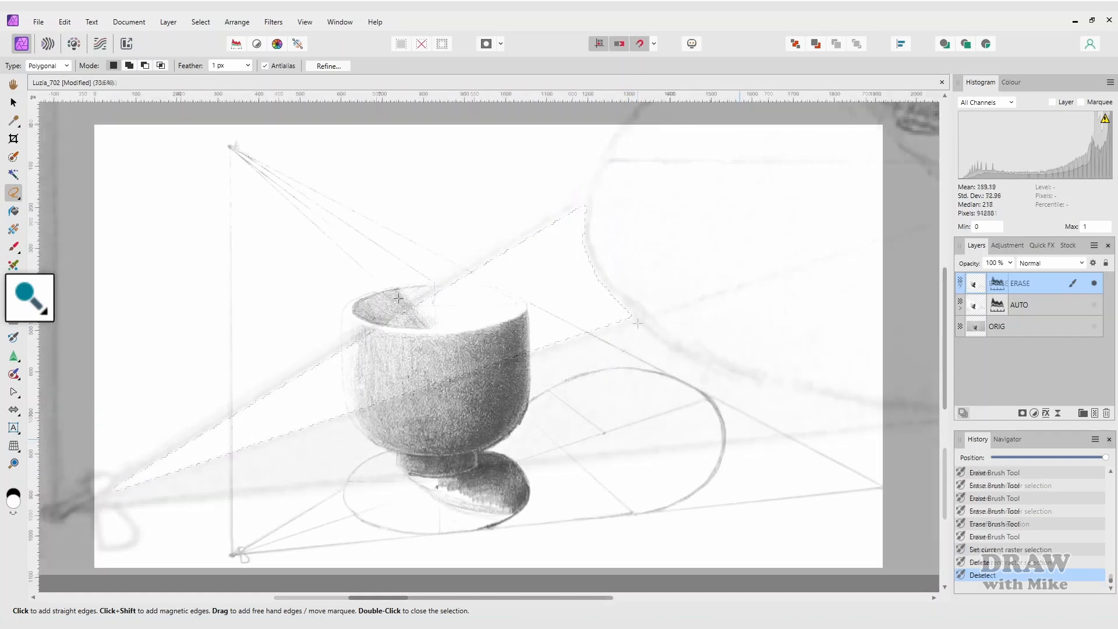
- Switch to the Dodge Brush, sized to 10 px with 50% opacity
{"action": "key", "text": "o"}
{"action": "scroll", "coordinate": [374, 474], "scroll_direction": "up", "scroll_amount": 8}
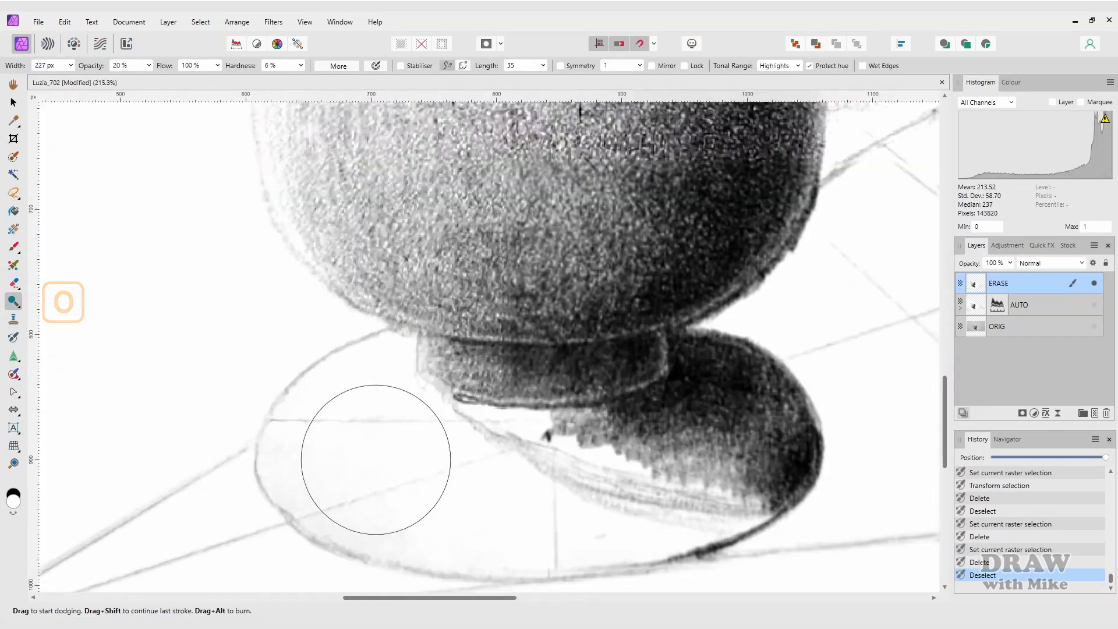
{"action": "left_click_drag", "start_coordinate": [371, 355], "coordinate": [331, 355]}
{"action": "left_click", "coordinate": [119, 66]}
{"action": "type", "text": "50"}
{"action": "key", "text": "Return"}
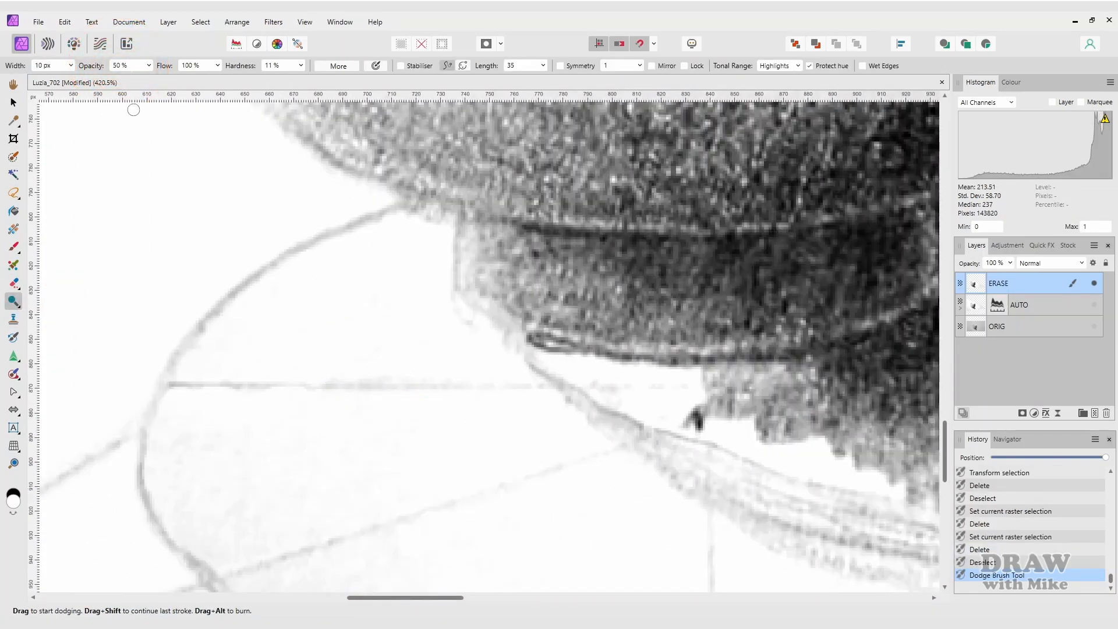
{"action": "key", "text": "5"}
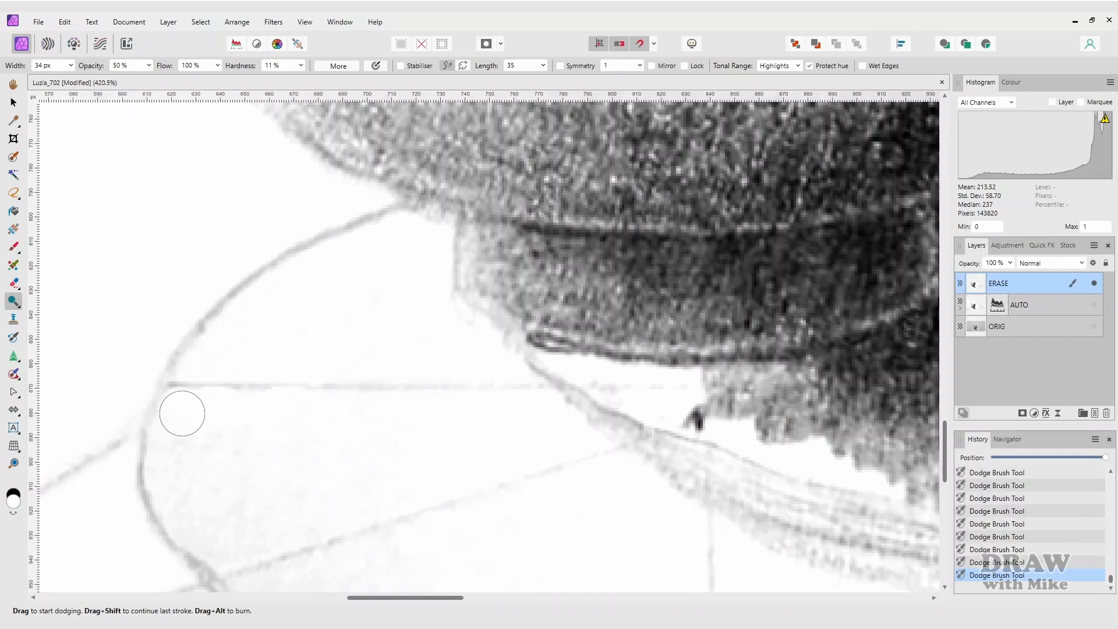
- Dodge the shading inside the ellipse, then go over its curve at 100% opacity with a narrower brush
{"action": "left_click_drag", "start_coordinate": [225, 550], "coordinate": [247, 542]}
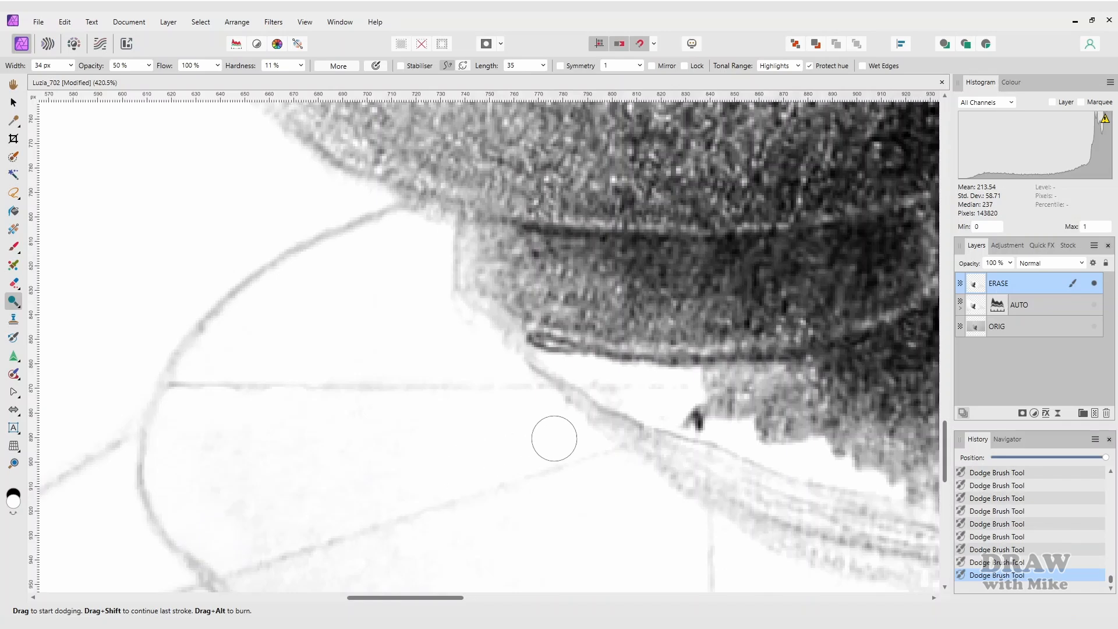
{"action": "left_click", "coordinate": [567, 435]}
{"action": "scroll", "coordinate": [249, 362], "scroll_direction": "down", "scroll_amount": 5}
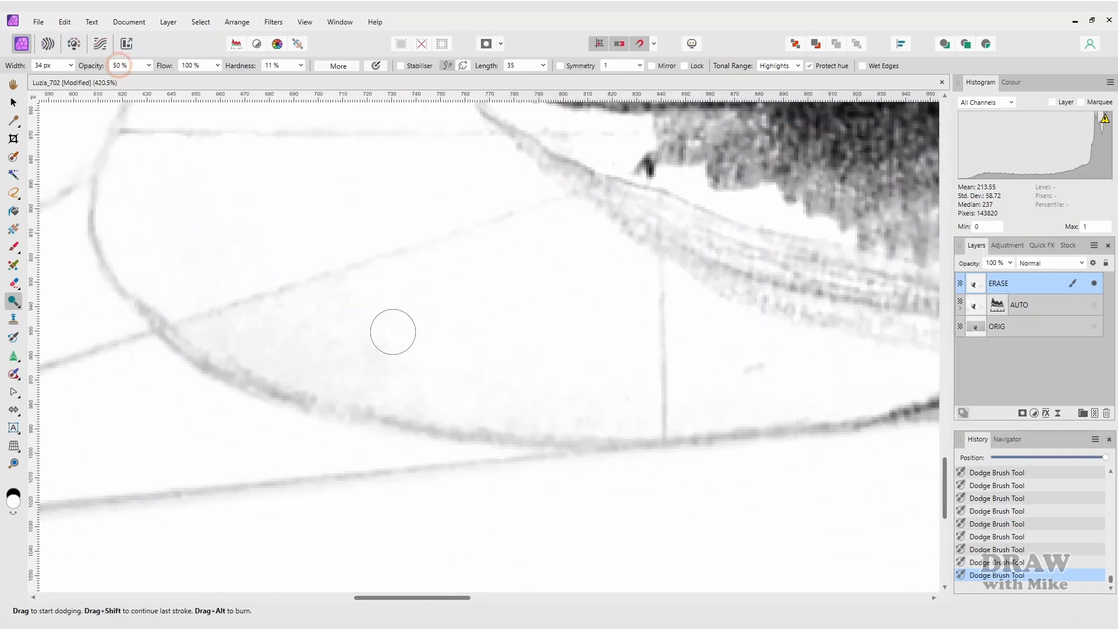
{"action": "key", "text": "9"}
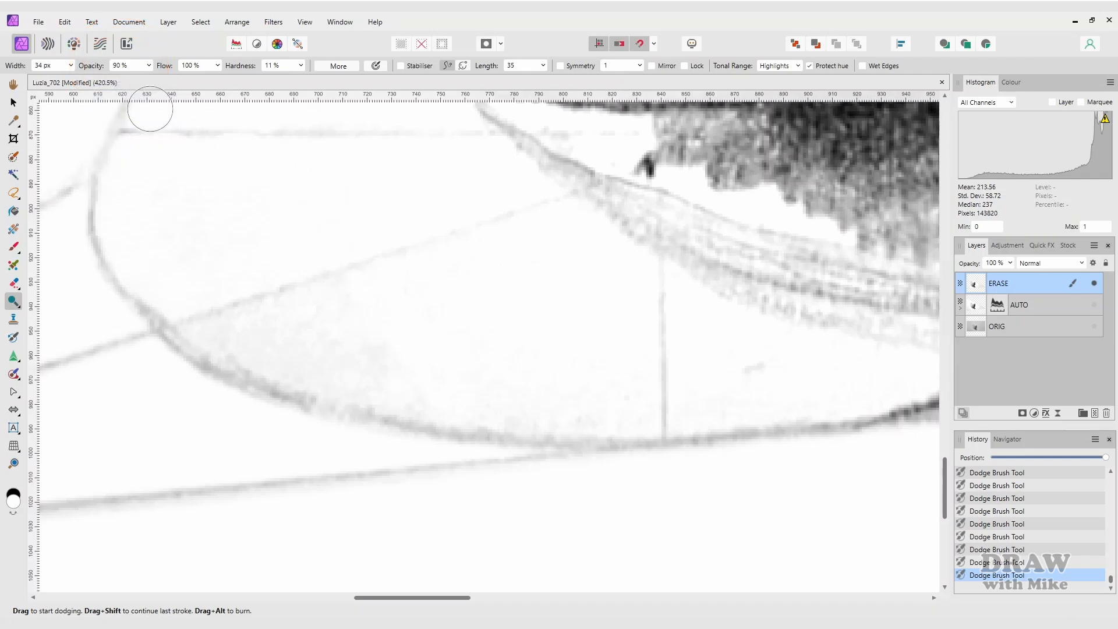
{"action": "key", "text": "0"}
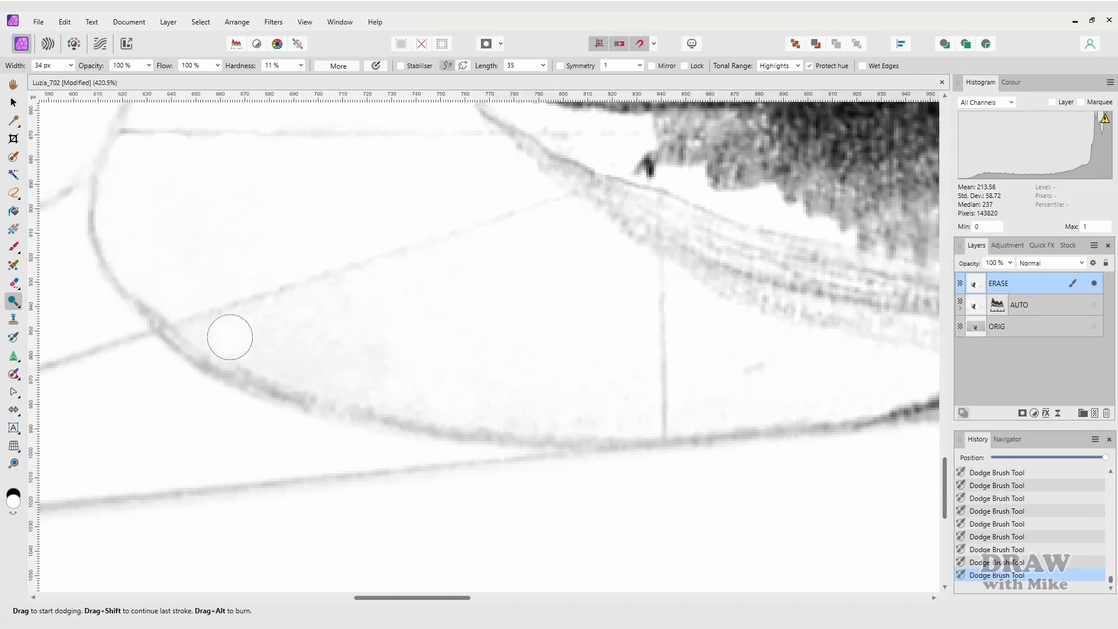
{"action": "key", "text": "bracketleft"}
{"action": "key", "text": "bracketleft"}
{"action": "key", "text": "bracketleft"}
{"action": "mouse_move", "coordinate": [195, 327]}
{"action": "left_mouse_down"}
{"action": "mouse_move", "coordinate": [302, 379]}
{"action": "mouse_move", "coordinate": [494, 417]}
{"action": "mouse_move", "coordinate": [648, 422]}
{"action": "left_mouse_up"}
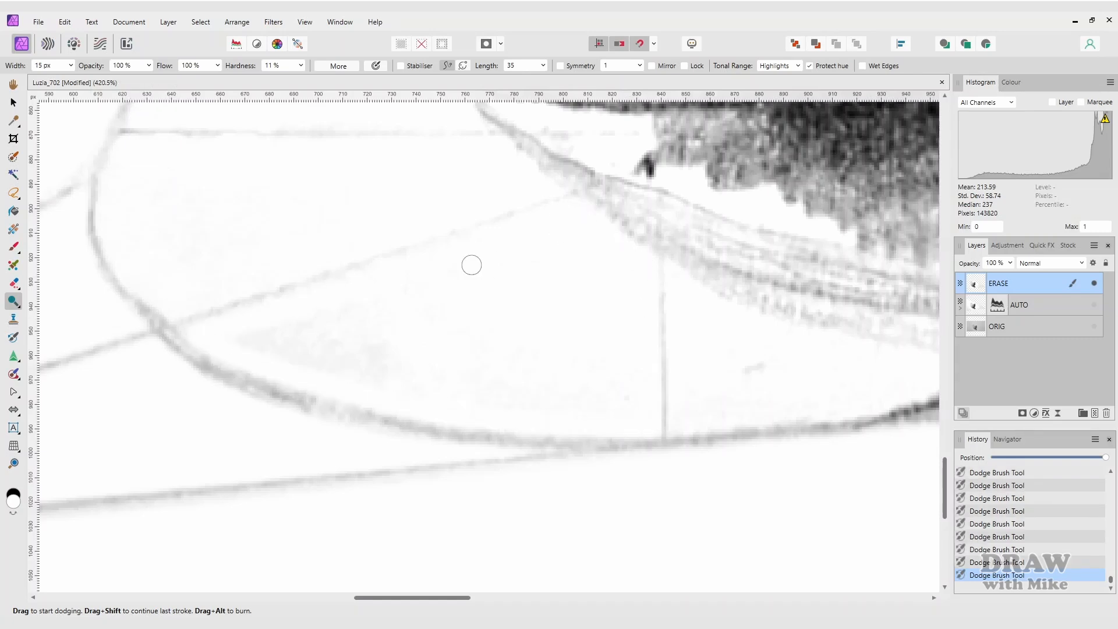
- Polygon-select the smudge along the ellipse's curve, delete it, and deselect
{"action": "key", "text": "l"}
{"action": "left_click", "coordinate": [213, 330]}
{"action": "left_click", "coordinate": [239, 360]}
{"action": "left_click", "coordinate": [386, 400]}
{"action": "left_click", "coordinate": [520, 424]}
{"action": "left_click", "coordinate": [652, 432]}
{"action": "left_click", "coordinate": [651, 256]}
{"action": "left_click", "coordinate": [574, 202]}
{"action": "left_click", "coordinate": [214, 330]}
{"action": "key", "text": "Delete"}
{"action": "key", "text": "ctrl+d"}
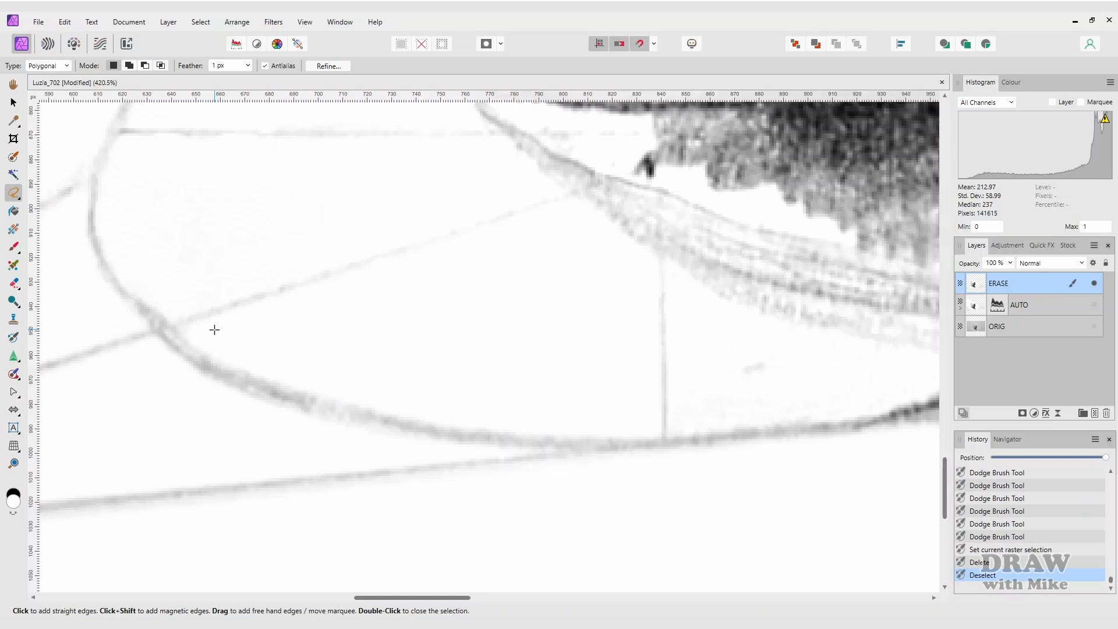
- Fit the drawing to the window and add a Levels adjustment with gamma 1.204
{"action": "key", "text": "ctrl+0"}
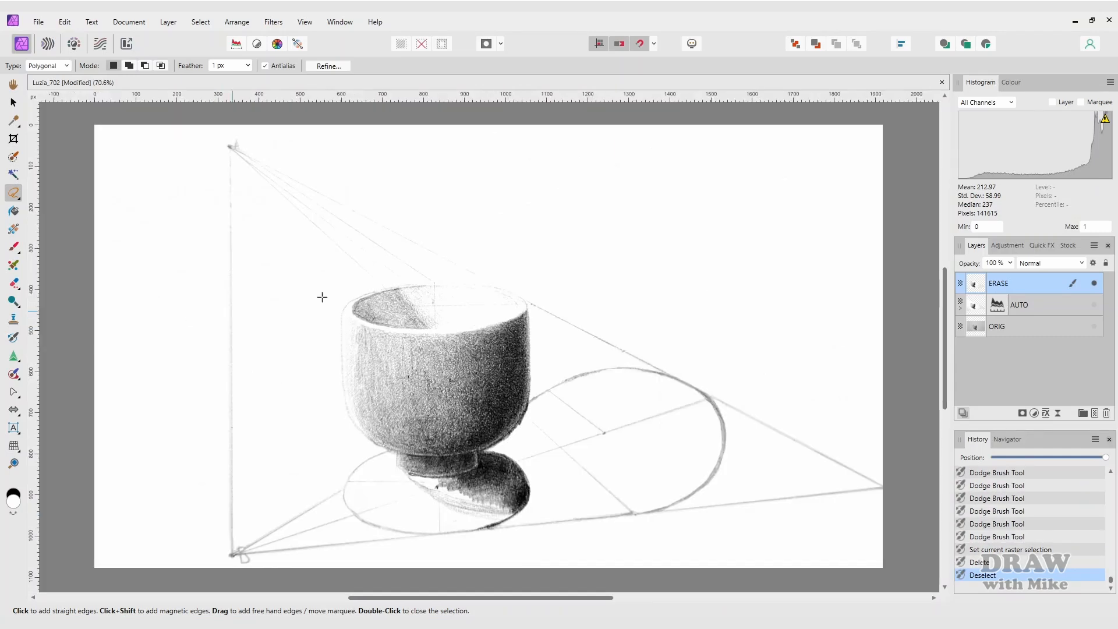
{"action": "key", "text": "ctrl+l"}
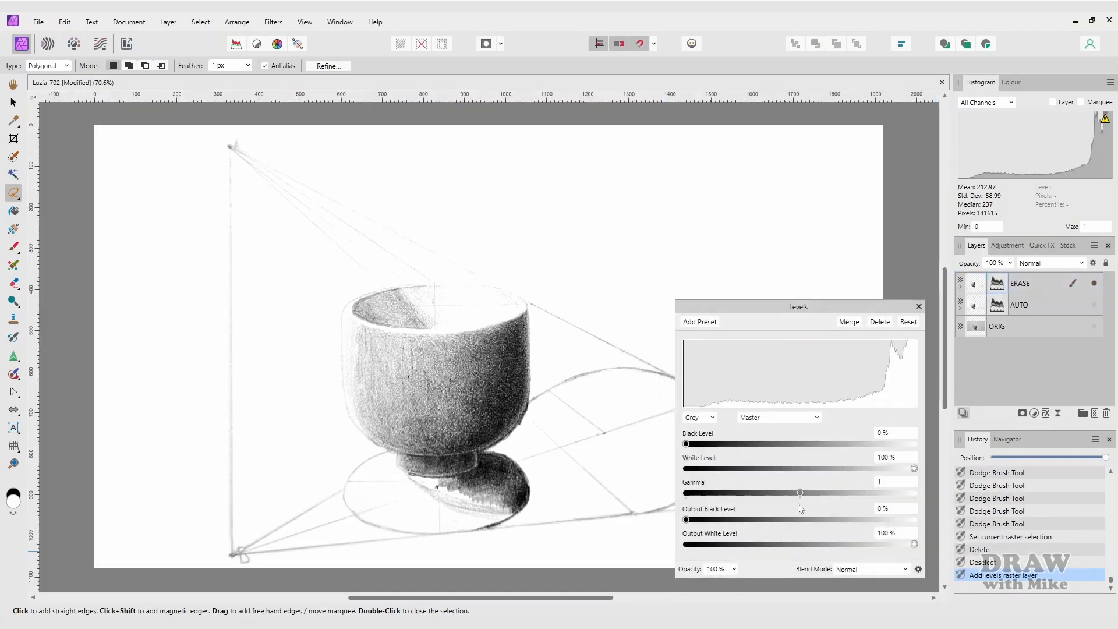
{"action": "left_click_drag", "start_coordinate": [802, 492], "coordinate": [823, 493]}
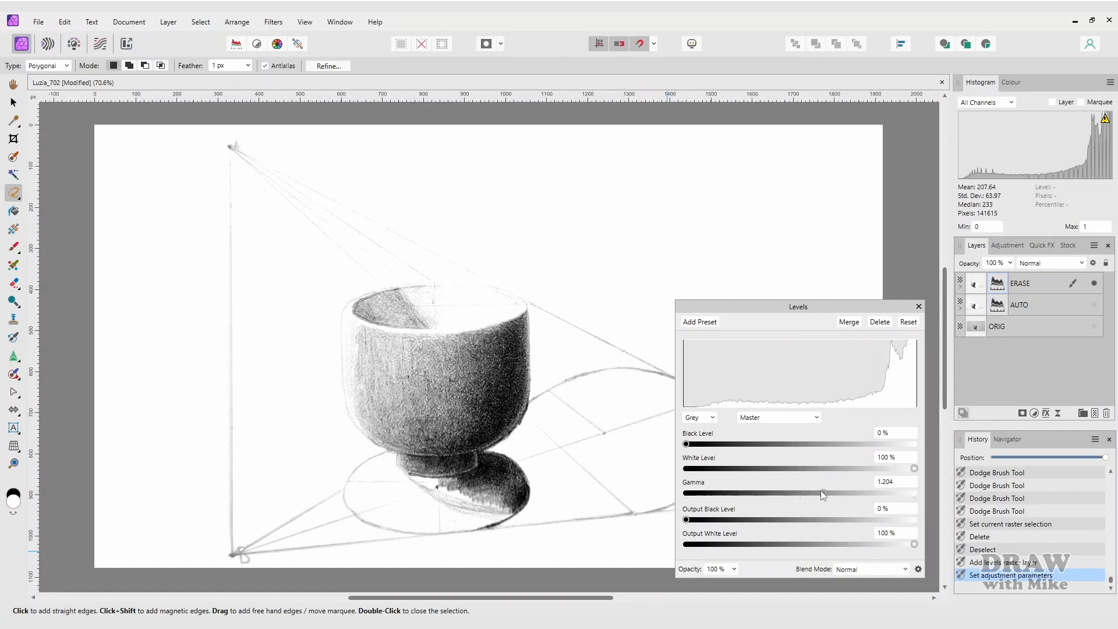
{"action": "left_click", "coordinate": [919, 307]}
{"action": "key", "text": "o"}
{"action": "key", "text": "o"}
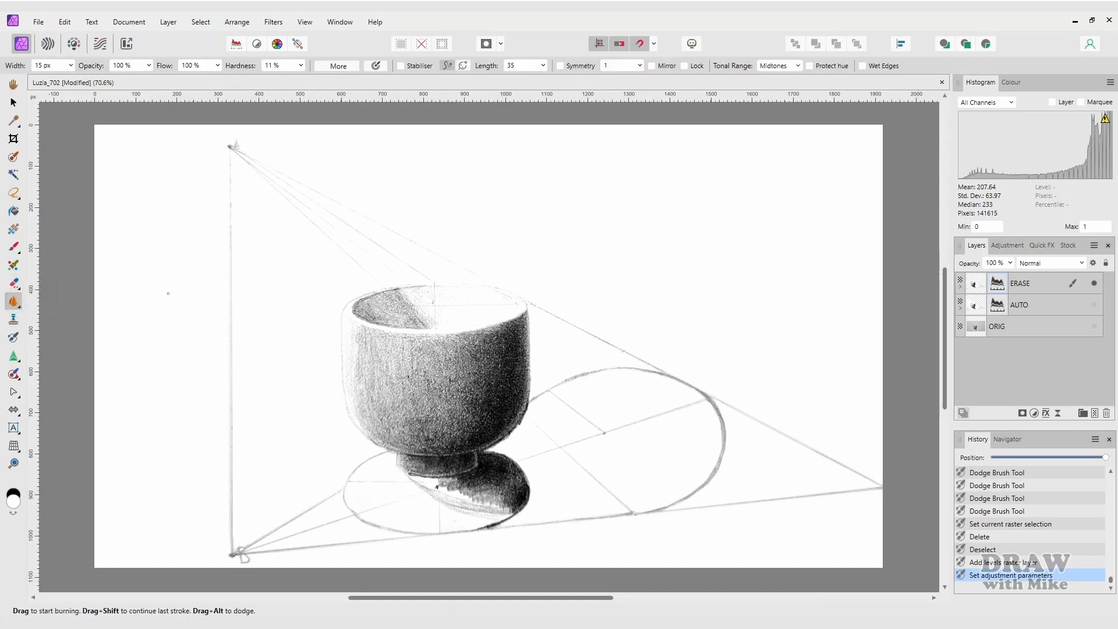
- Using a wider Burn Brush limited to Midtones, darken the two lines from the apex to the rim
{"action": "key", "text": "bracketright"}
{"action": "key", "text": "bracketright"}
{"action": "key", "text": "bracketright"}
{"action": "key", "text": "bracketright"}
{"action": "key", "text": "bracketright"}
{"action": "key", "text": "bracketright"}
{"action": "key", "text": "bracketright"}
{"action": "key", "text": "bracketright"}
{"action": "left_click", "coordinate": [777, 66]}
{"action": "left_click", "coordinate": [777, 92]}
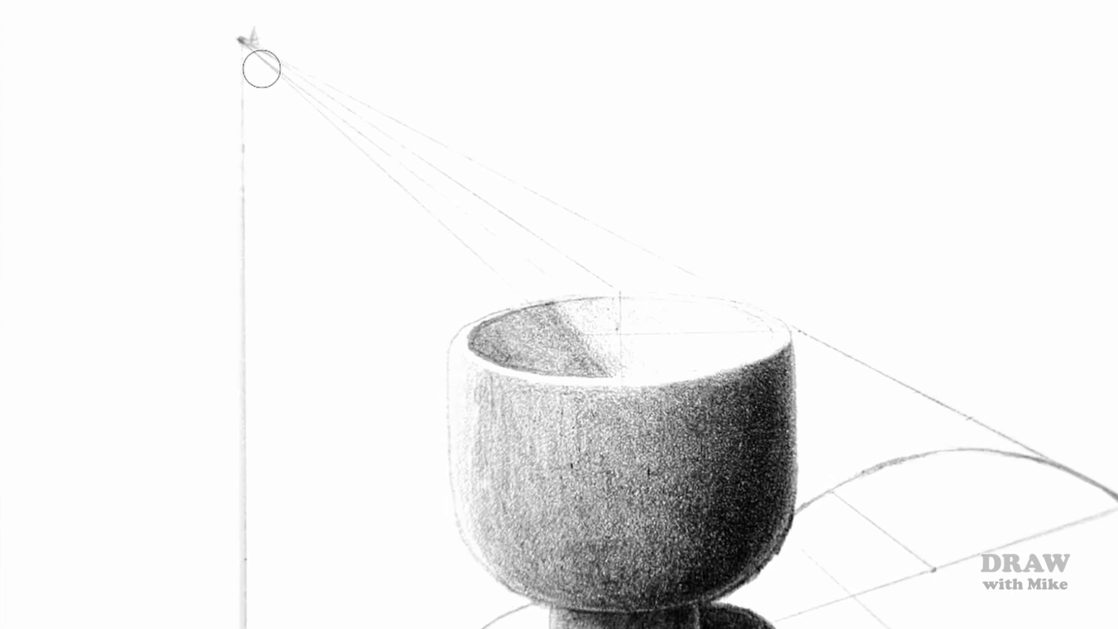
{"action": "left_click", "coordinate": [497, 286], "text": "shift"}
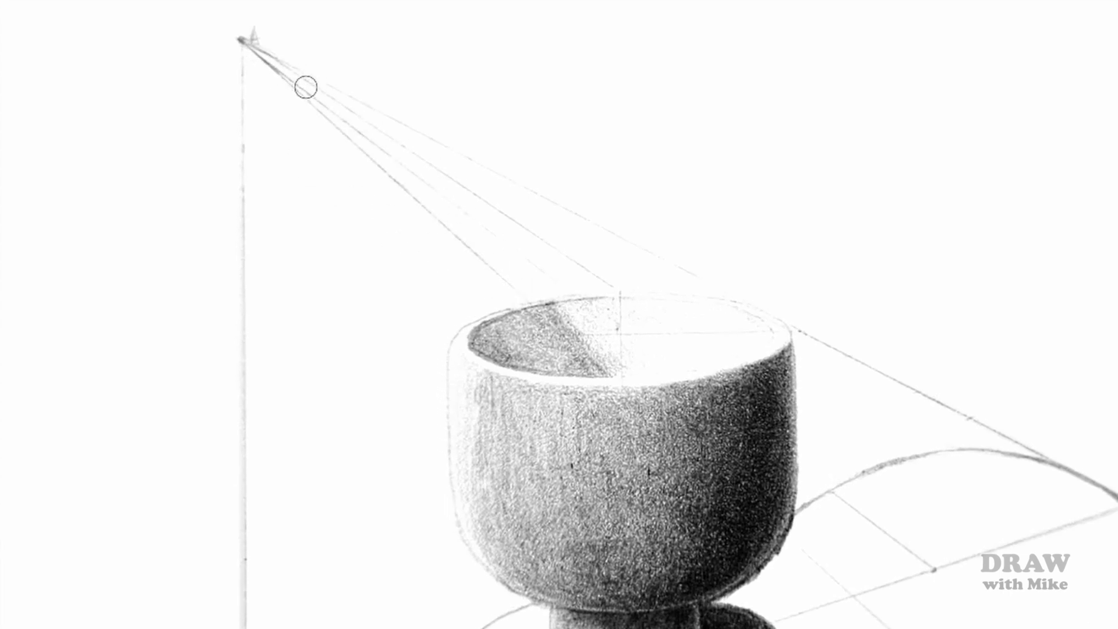
{"action": "left_click", "coordinate": [612, 283], "text": "shift"}
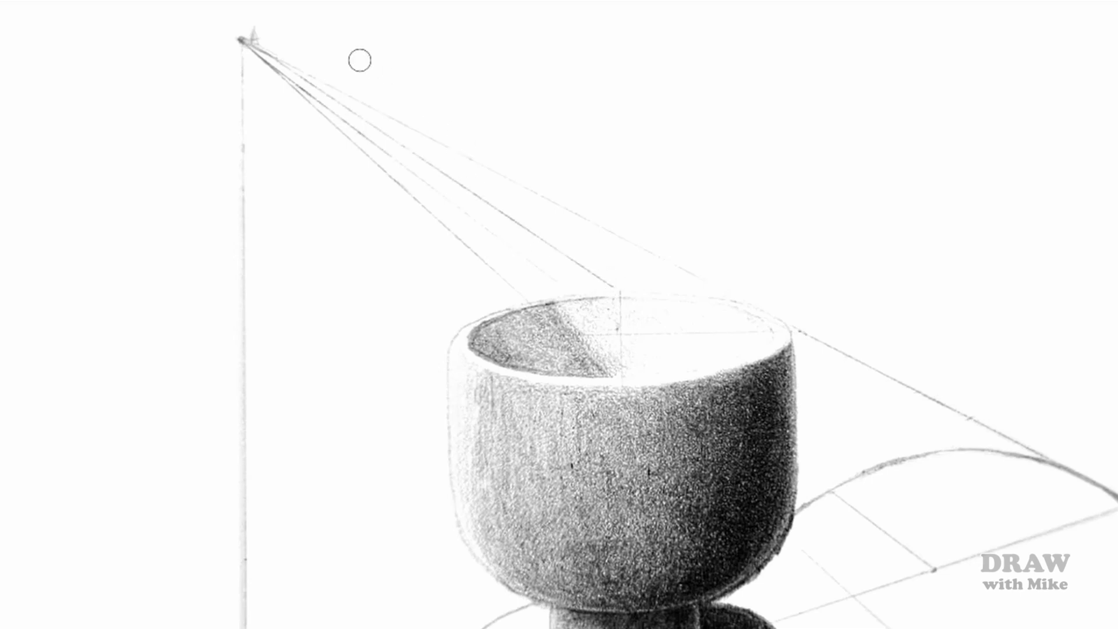